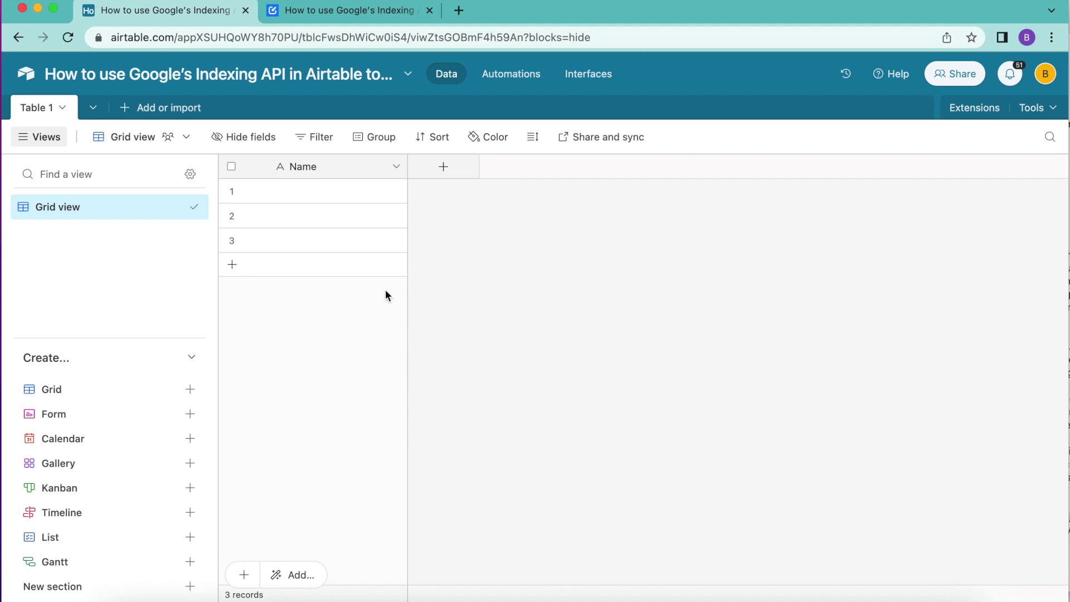
- Review the Data Fetcher article on Google's Indexing API and its linked Google Search Console page, and return to the Airtable base
left_click(352, 17)
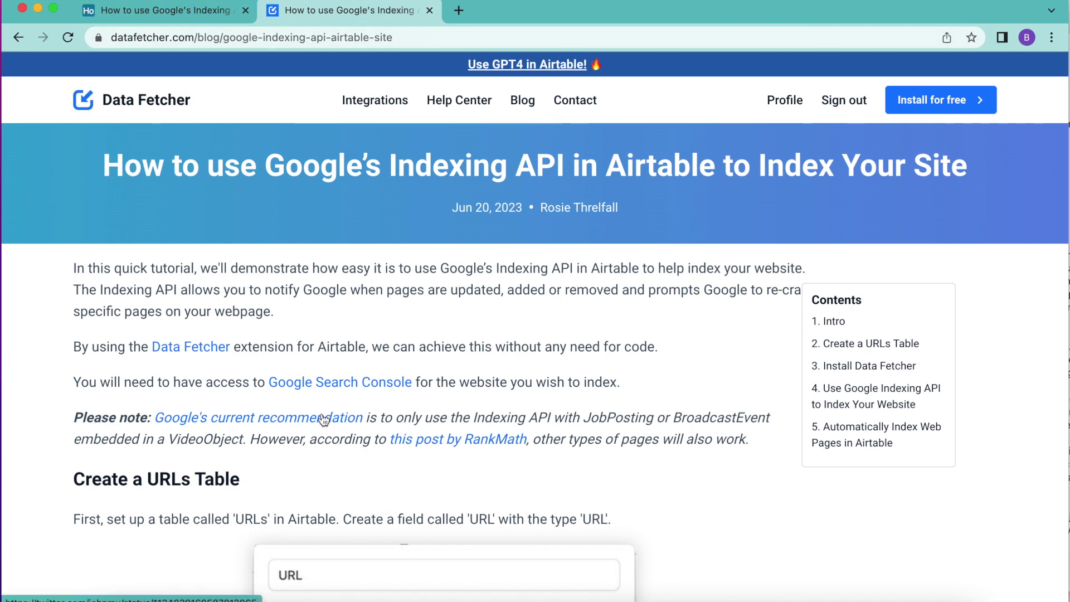
left_click(336, 383)
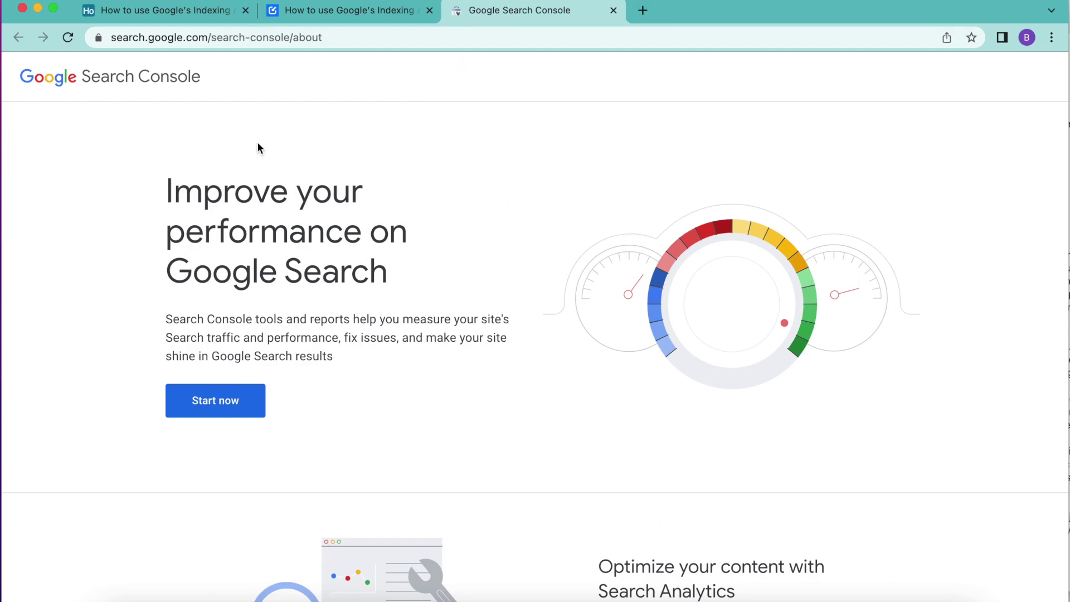
left_click(132, 16)
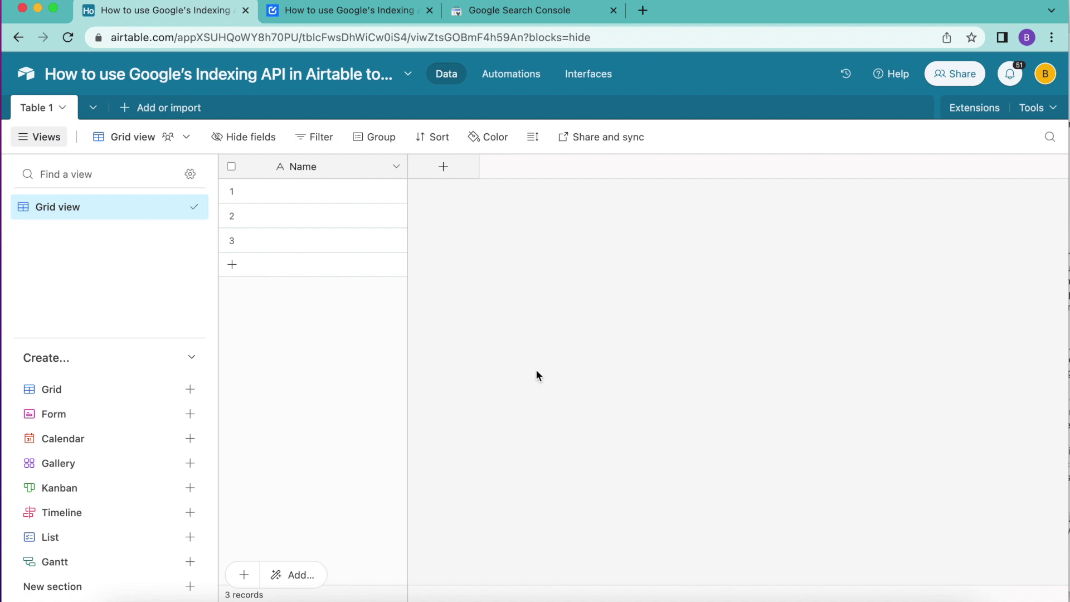
left_click(363, 14)
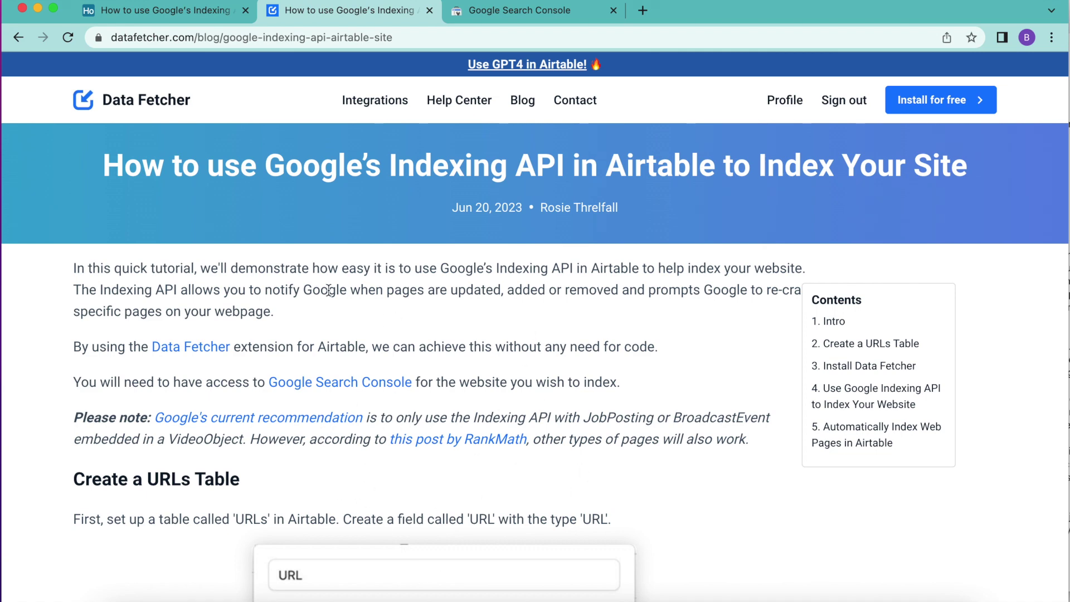
left_click(162, 19)
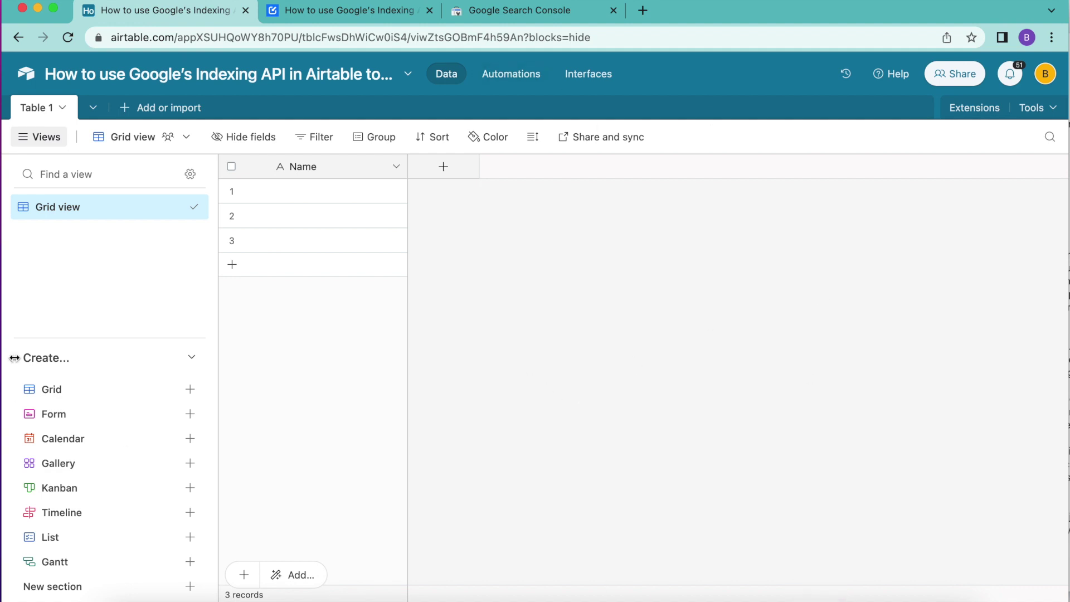
- Rename Table 1 as URLs and save the new name
double_click(35, 108)
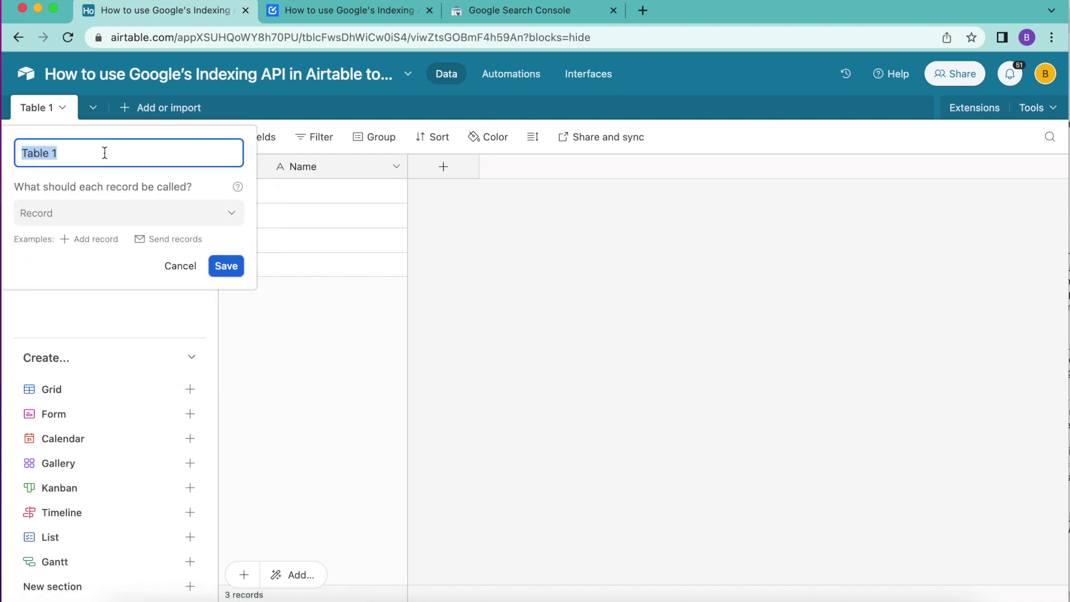
type("URLs")
left_click(222, 268)
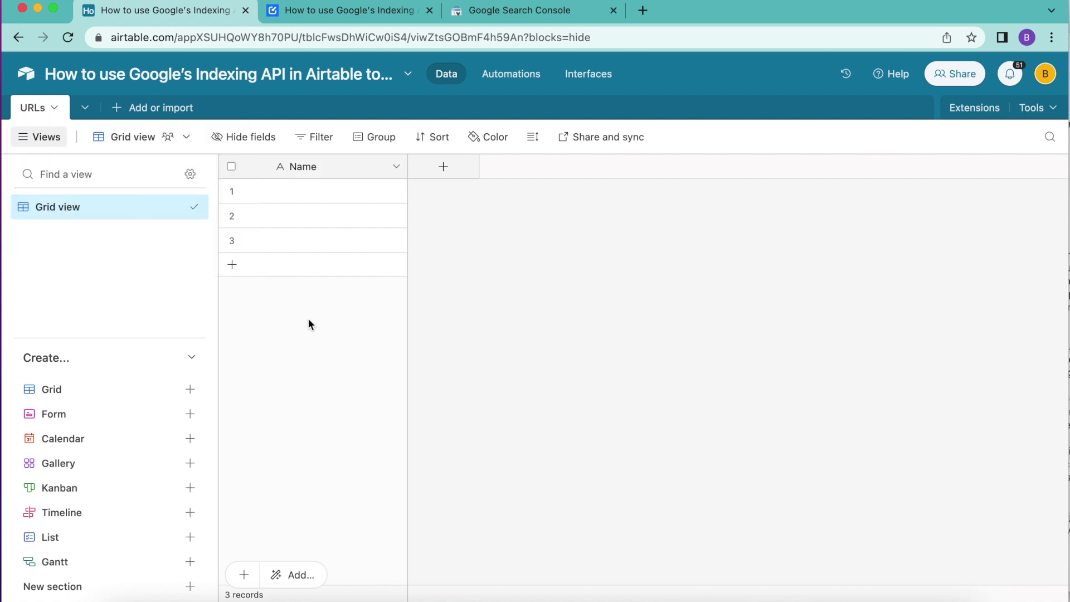
- Rename the primary Name field as URL and change its field type to URL
double_click(299, 169)
type("URL")
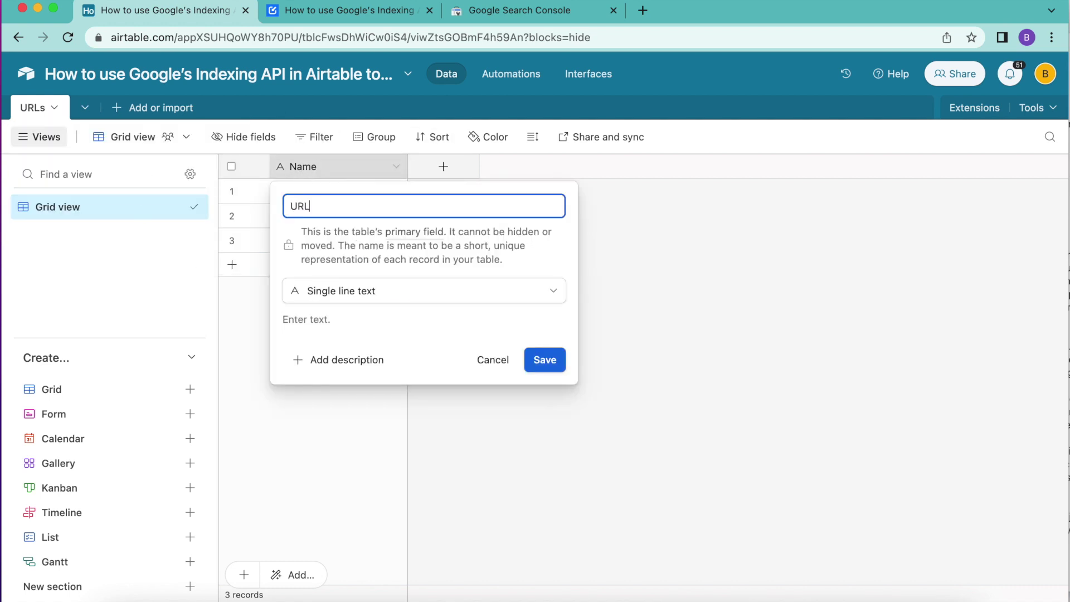
left_click(371, 296)
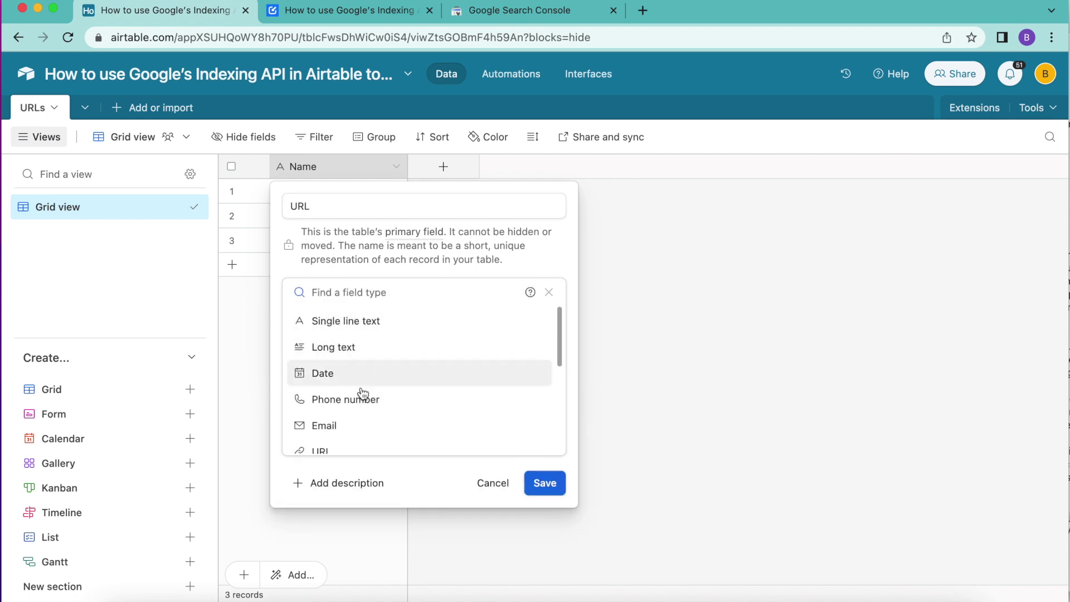
left_click(353, 443)
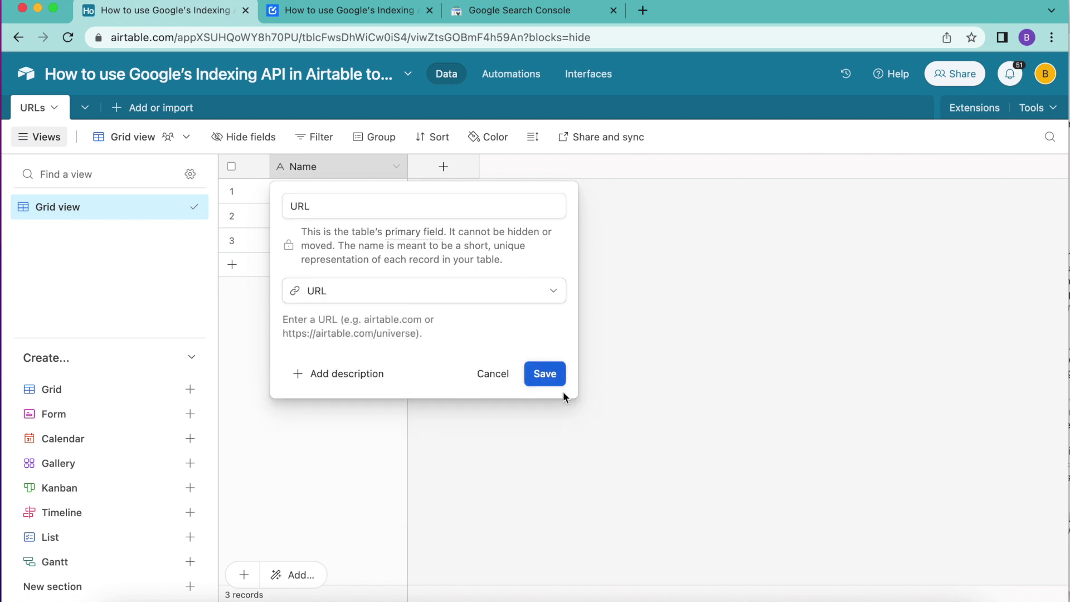
left_click(545, 374)
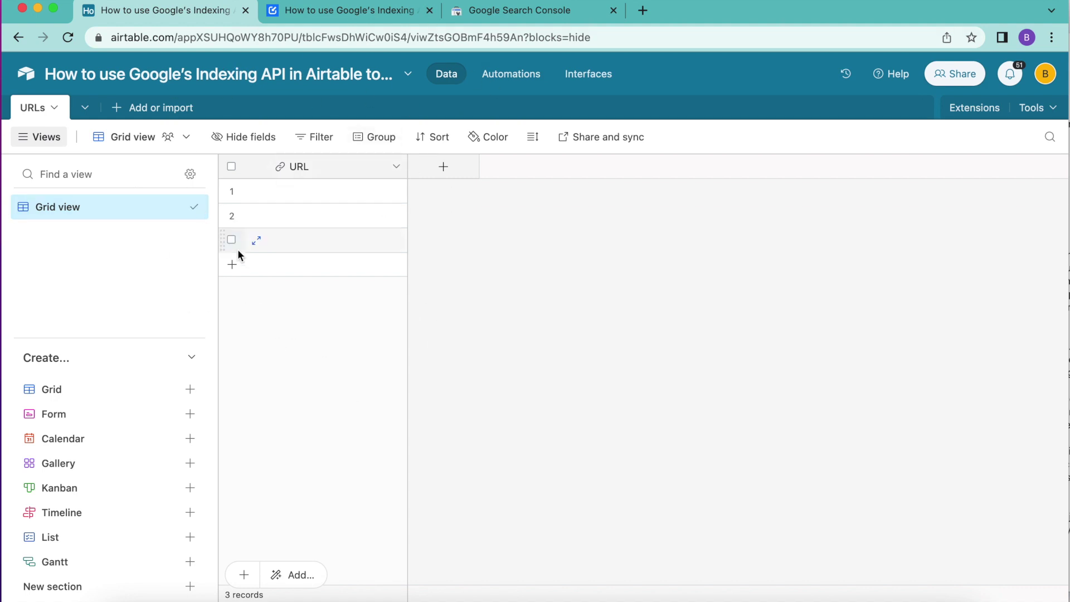
- Paste the three datafetcher.com blog addresses into the URL field from the first record down, and widen that column
left_click(338, 192)
key("ctrl+v")
left_click_drag(407, 166, 609, 166)
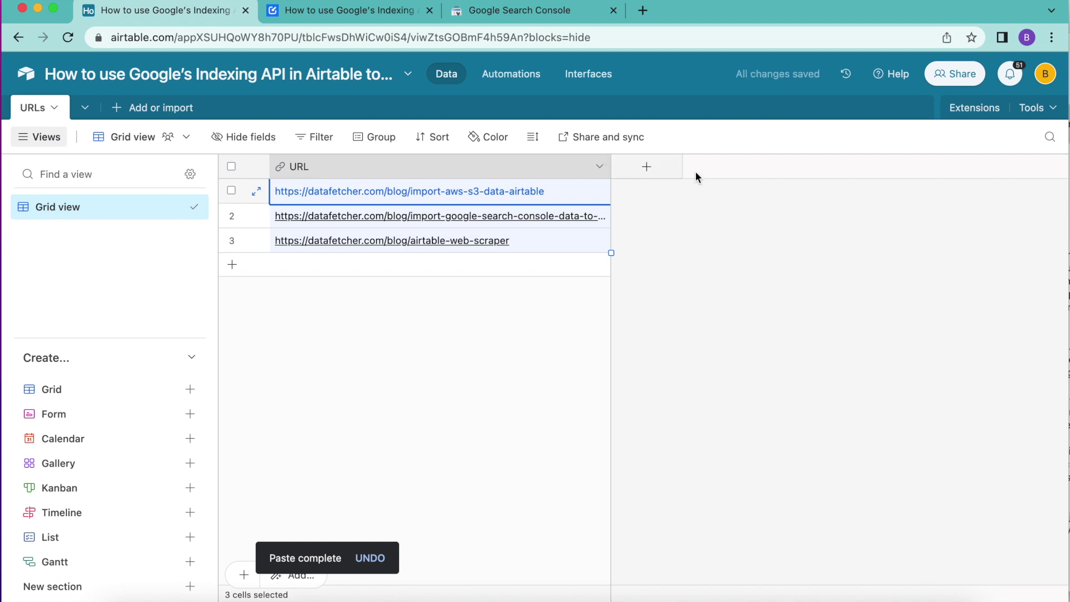
- Add a Checkbox field named Indexed to the URLs table
left_click(659, 173)
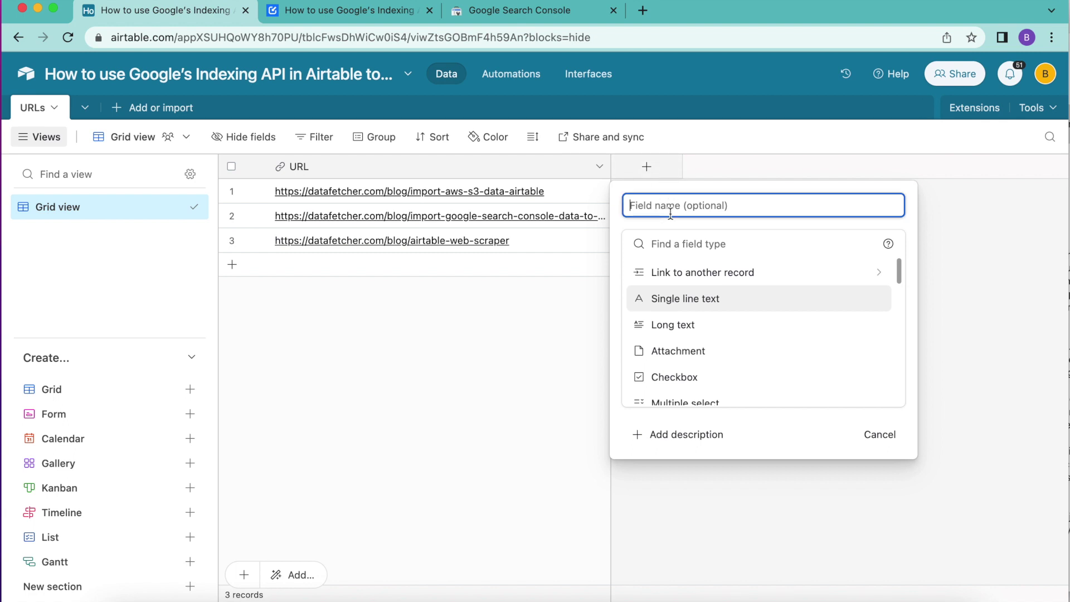
type("Indexed")
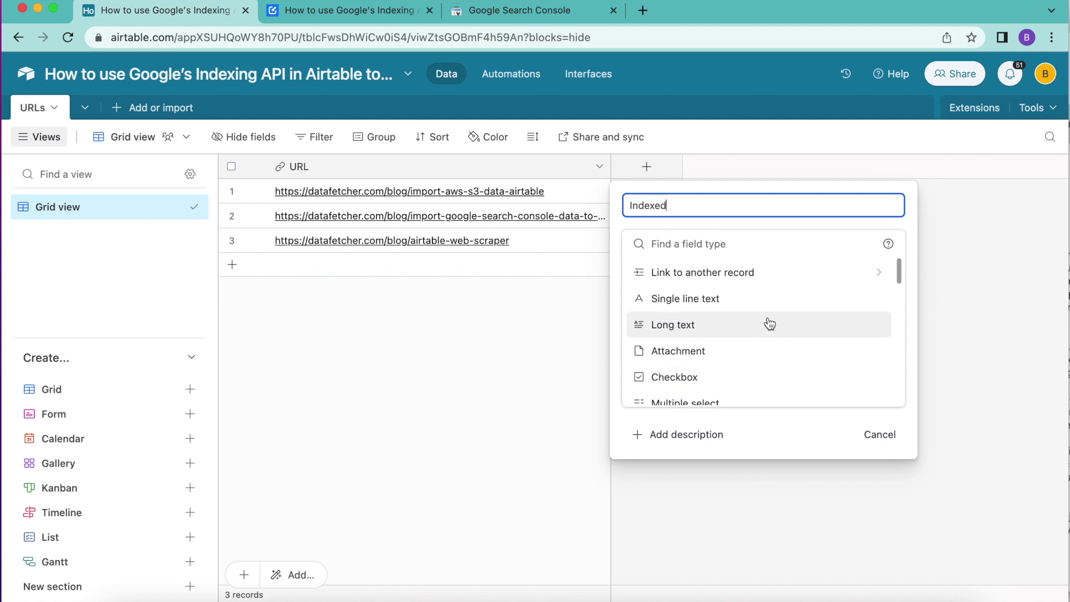
left_click(718, 377)
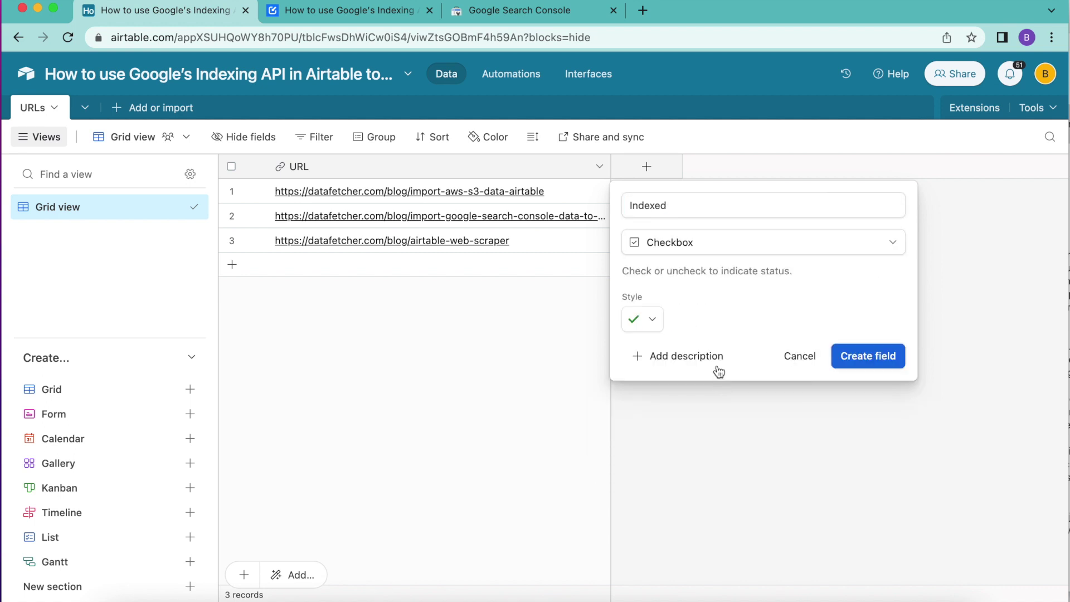
left_click(858, 365)
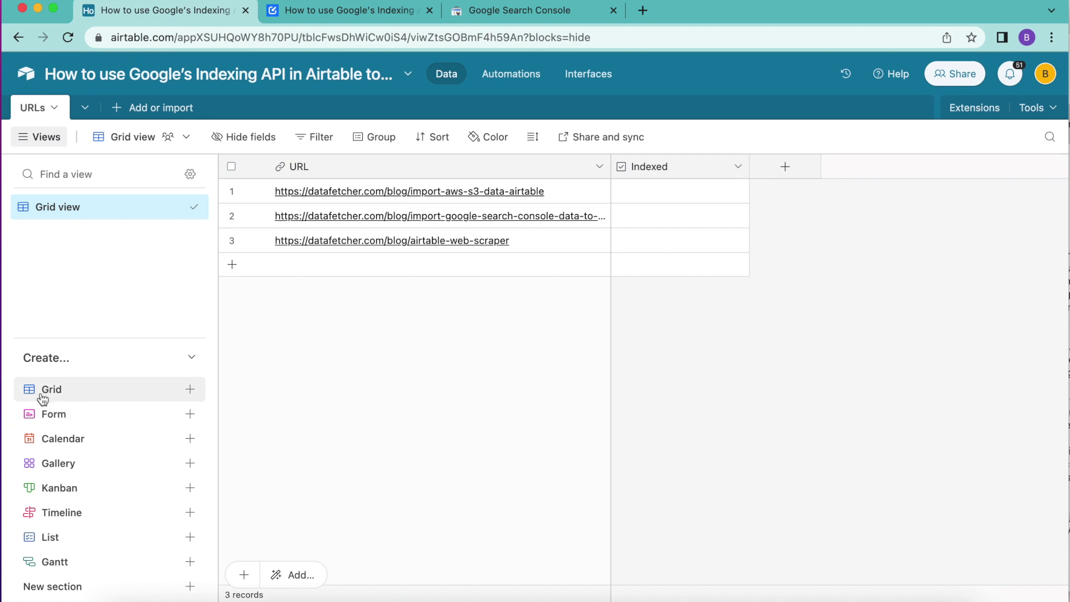
- Create a collaborative grid view named Needs indexing
mouse_move(119, 394)
left_click(190, 388)
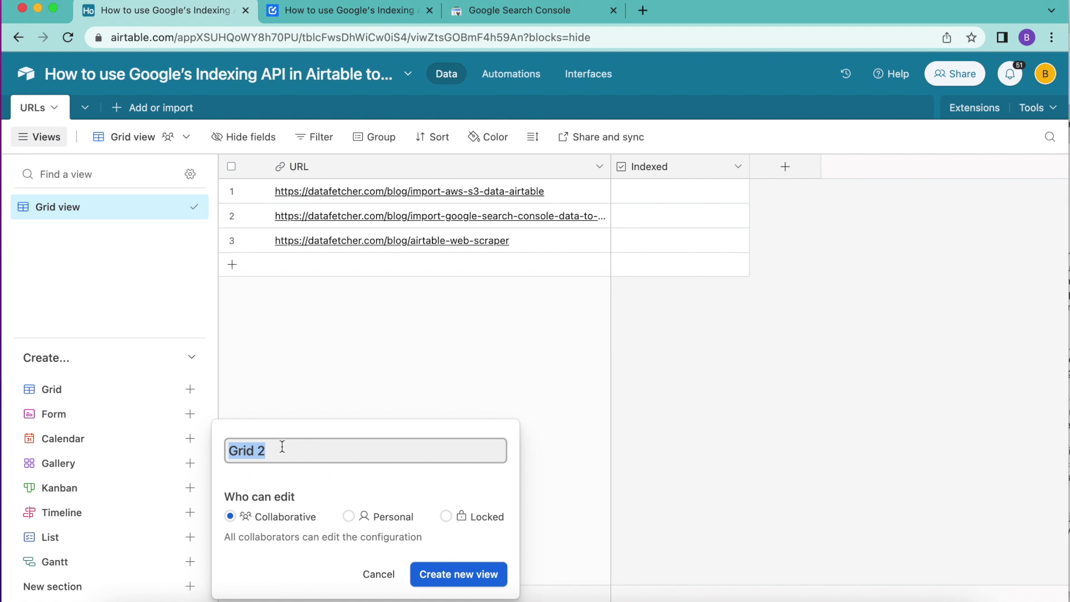
type("Needs indexing")
left_click(443, 574)
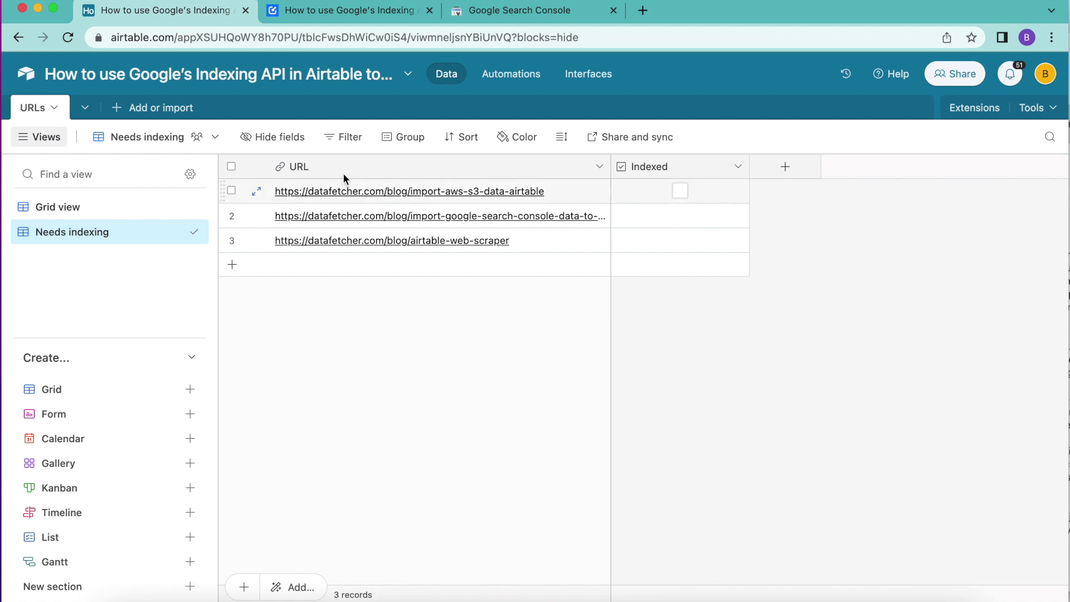
- Filter the Needs indexing view to records where URL is not empty and Indexed is unchecked
left_click(354, 145)
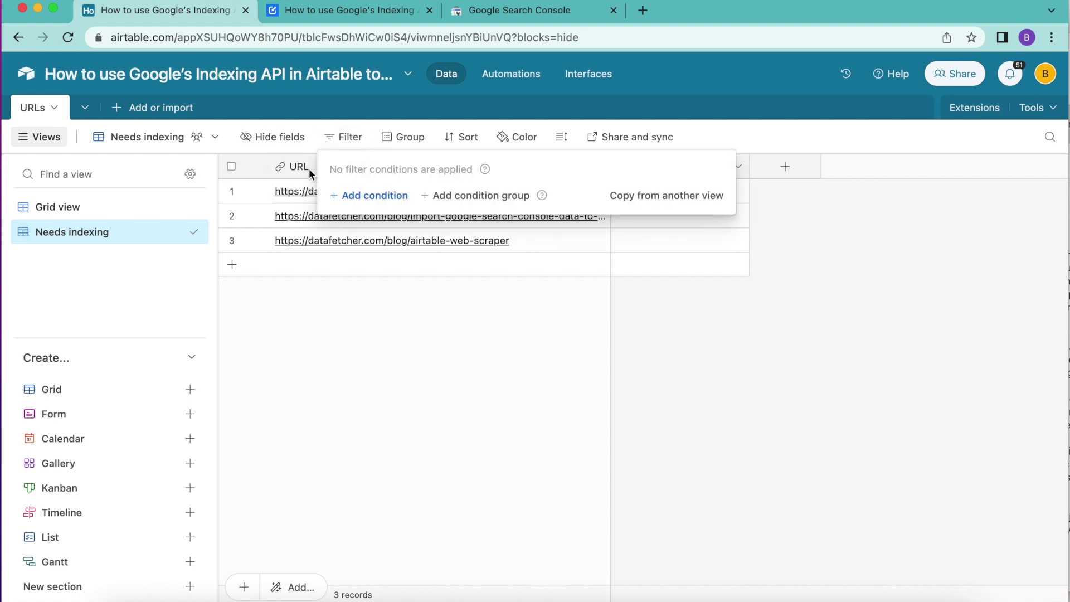
left_click(382, 195)
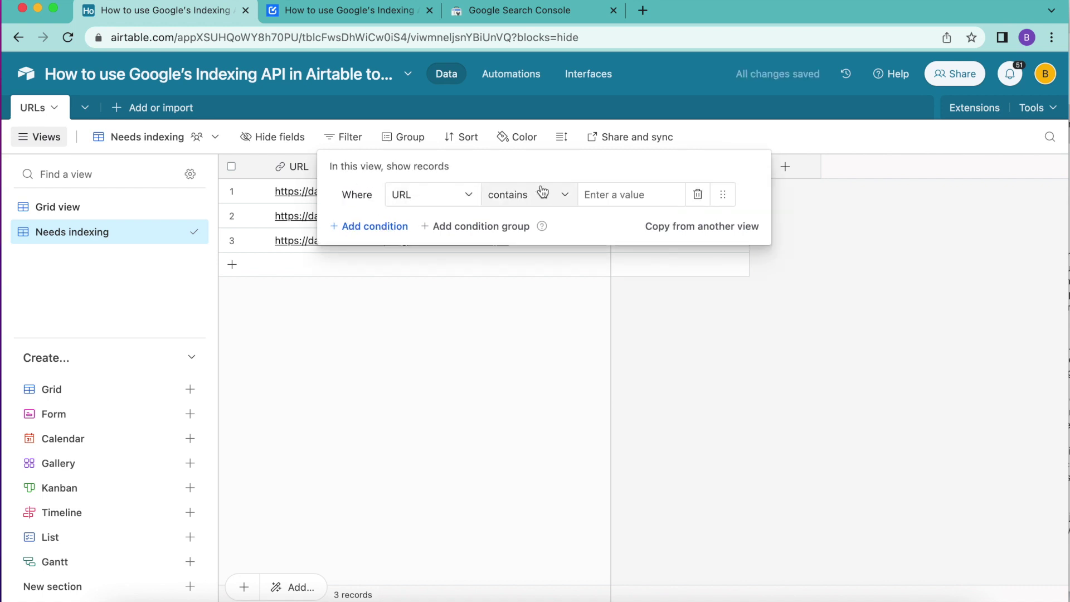
left_click(569, 198)
left_click(537, 375)
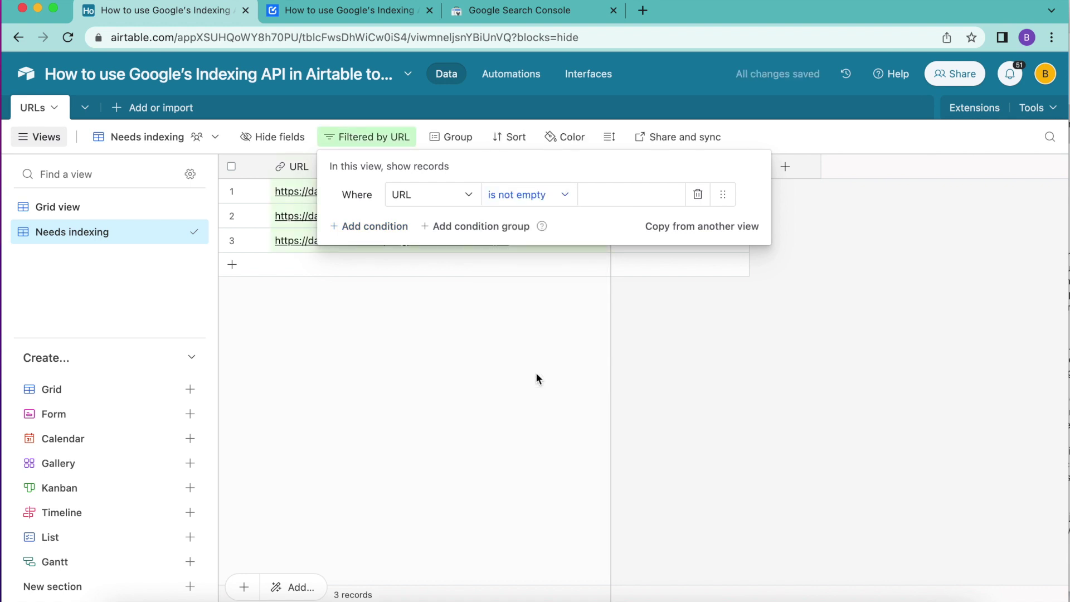
left_click(372, 226)
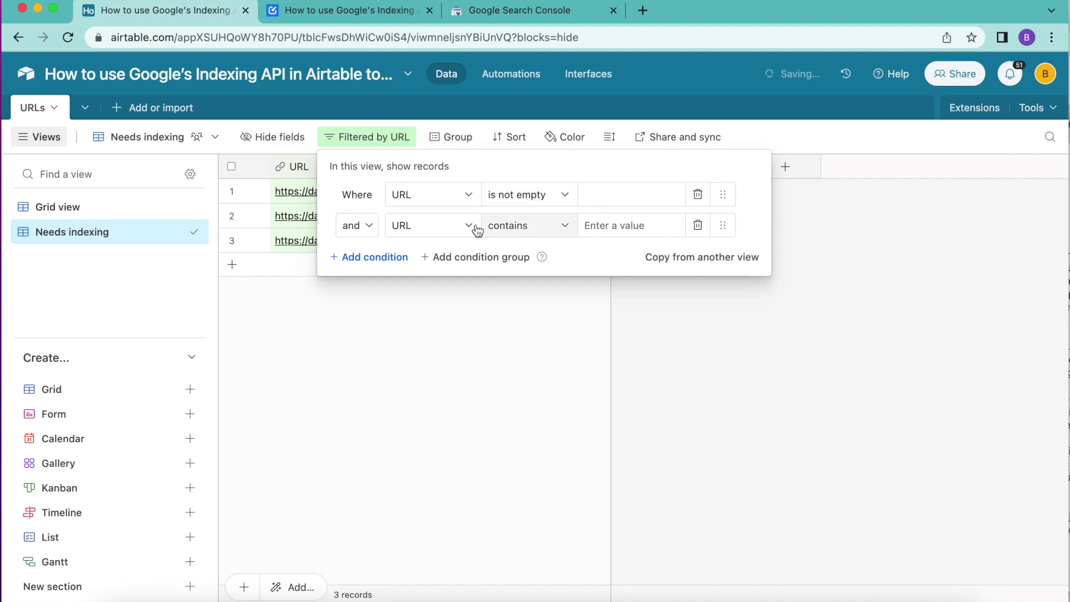
left_click(421, 230)
left_click(439, 300)
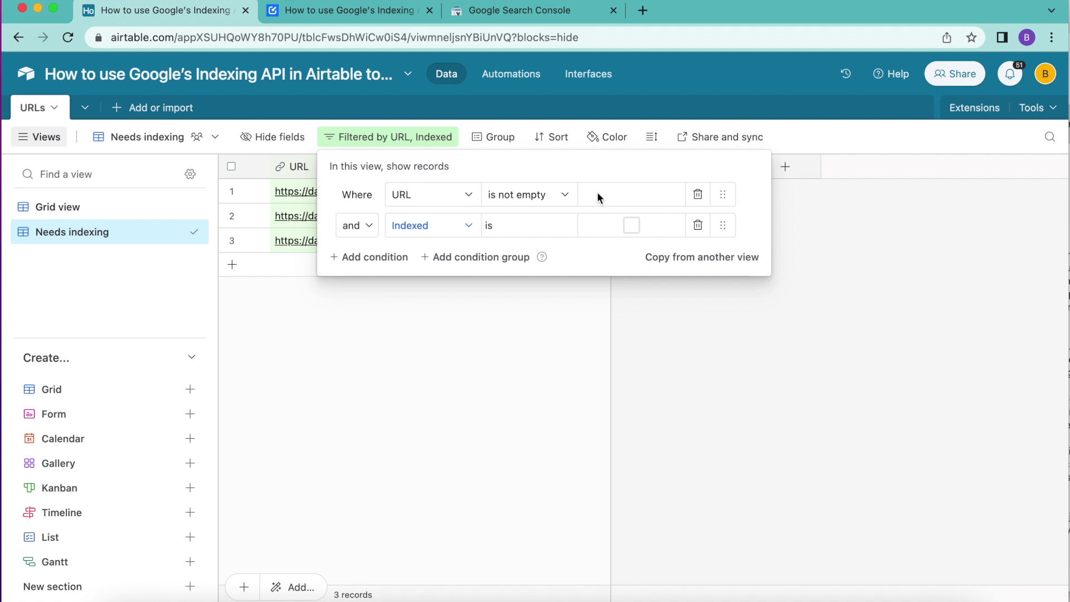
key("Escape")
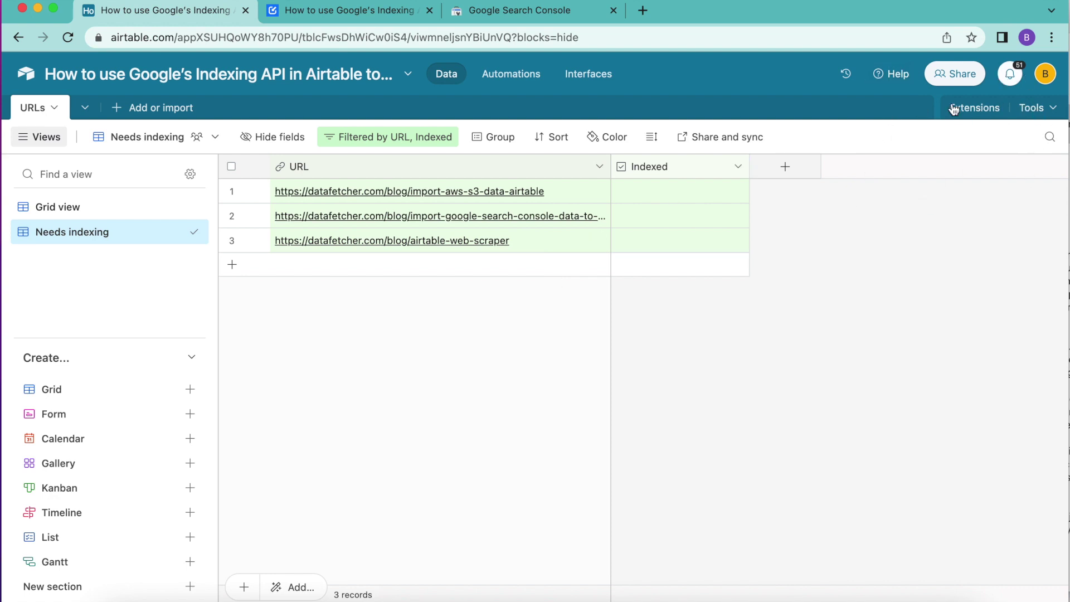
- Find the Data Fetcher extension in the marketplace, add it to the base and continue with a Google account
left_click(980, 108)
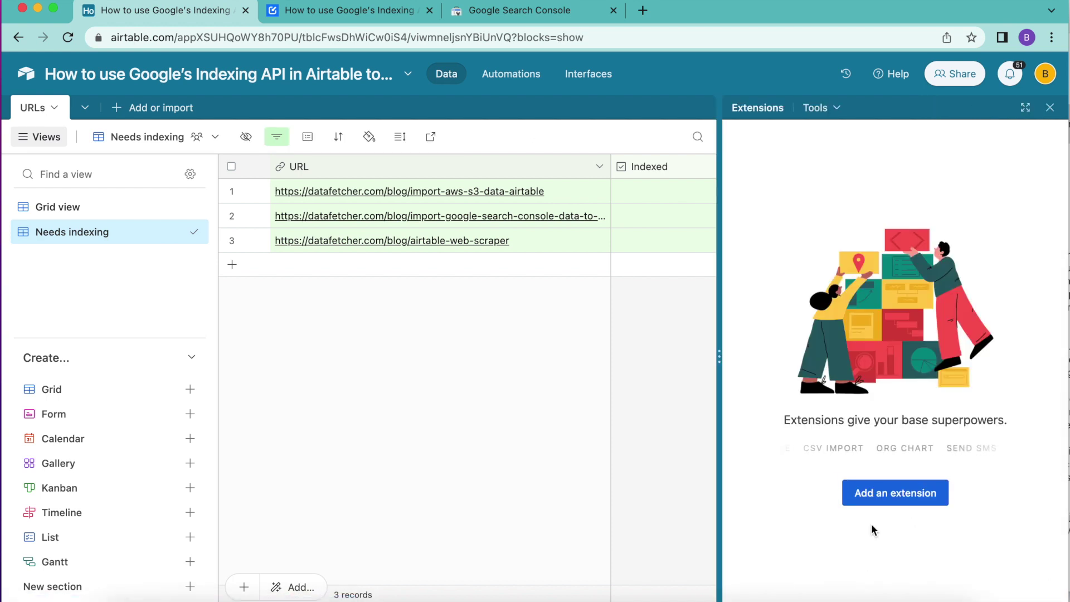
left_click(884, 493)
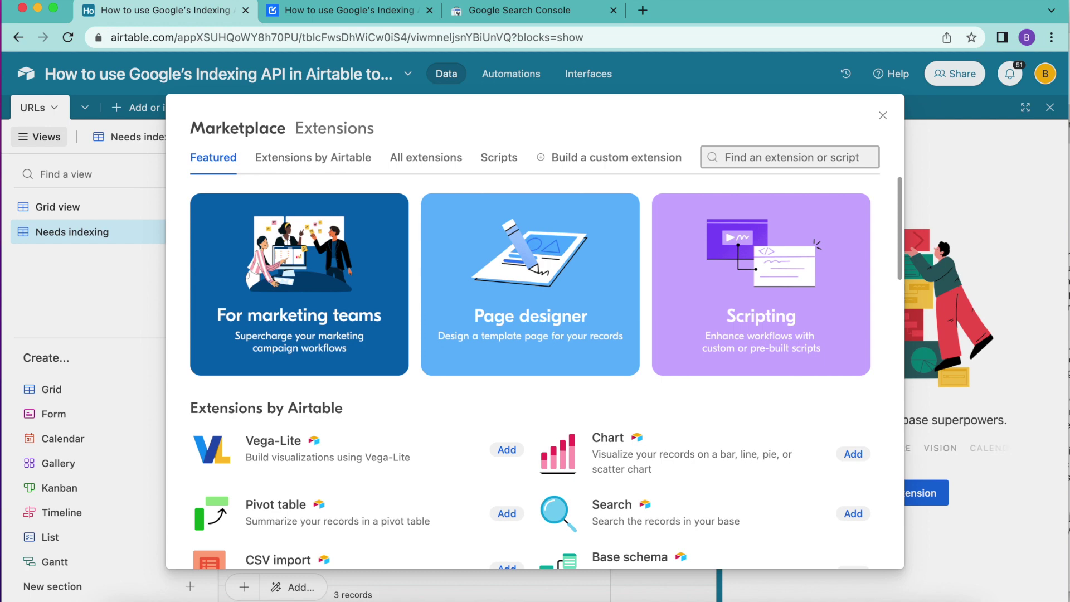
type("data fetch")
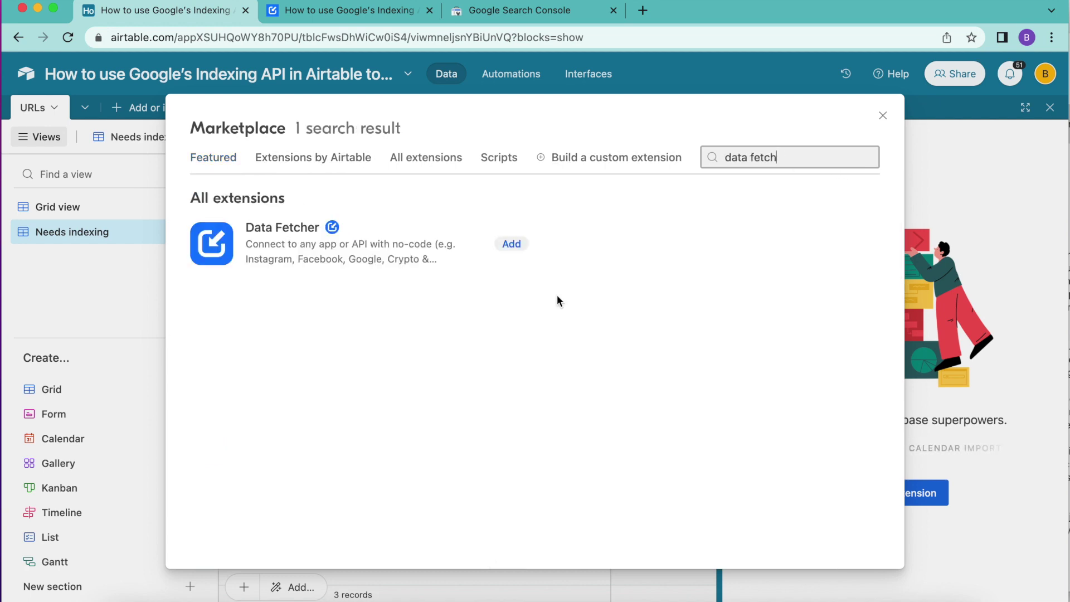
left_click(511, 243)
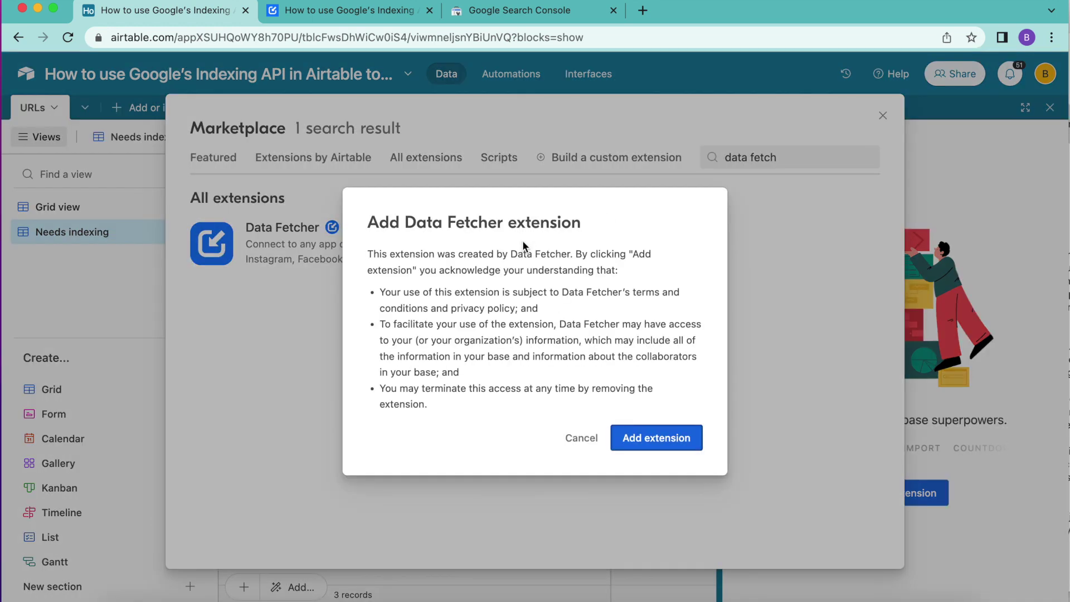
left_click(671, 449)
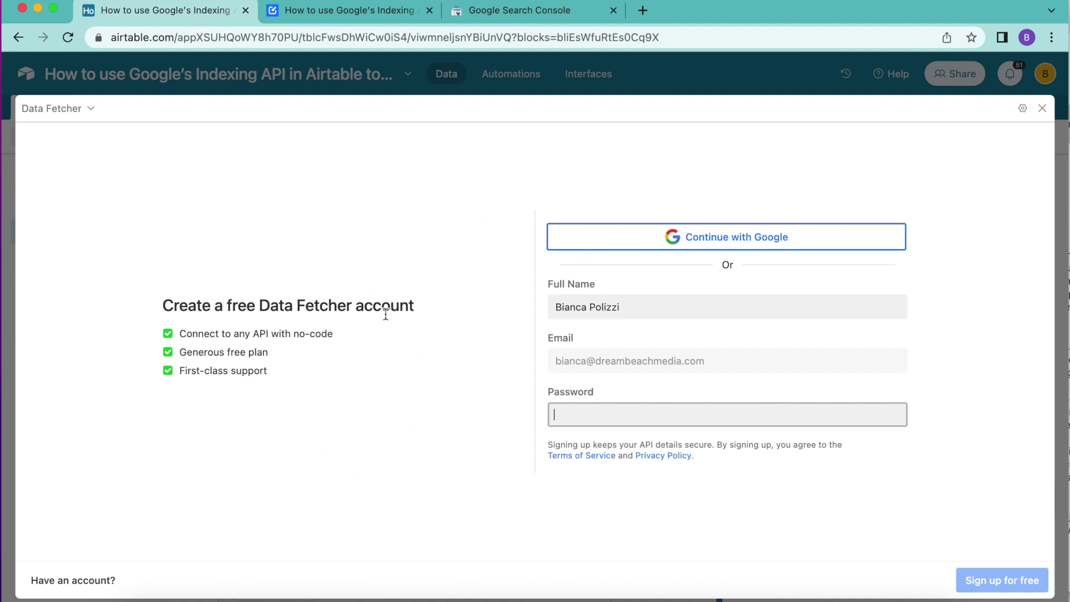
left_click(752, 243)
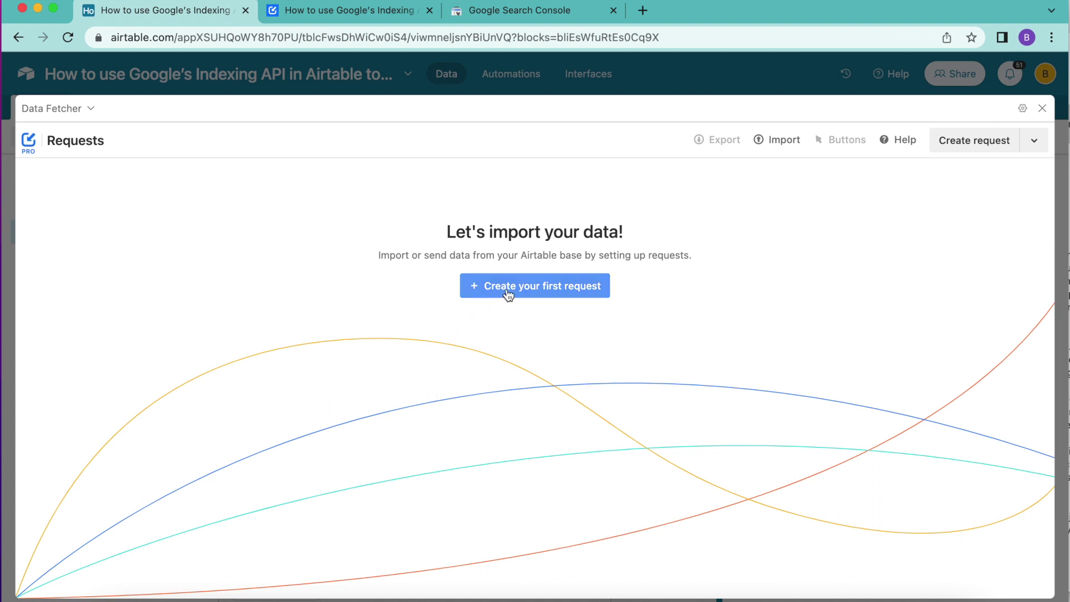
- Create the first Data Fetcher request with Google Indexing as the application, and authorize a new Google account connection for it
left_click(571, 293)
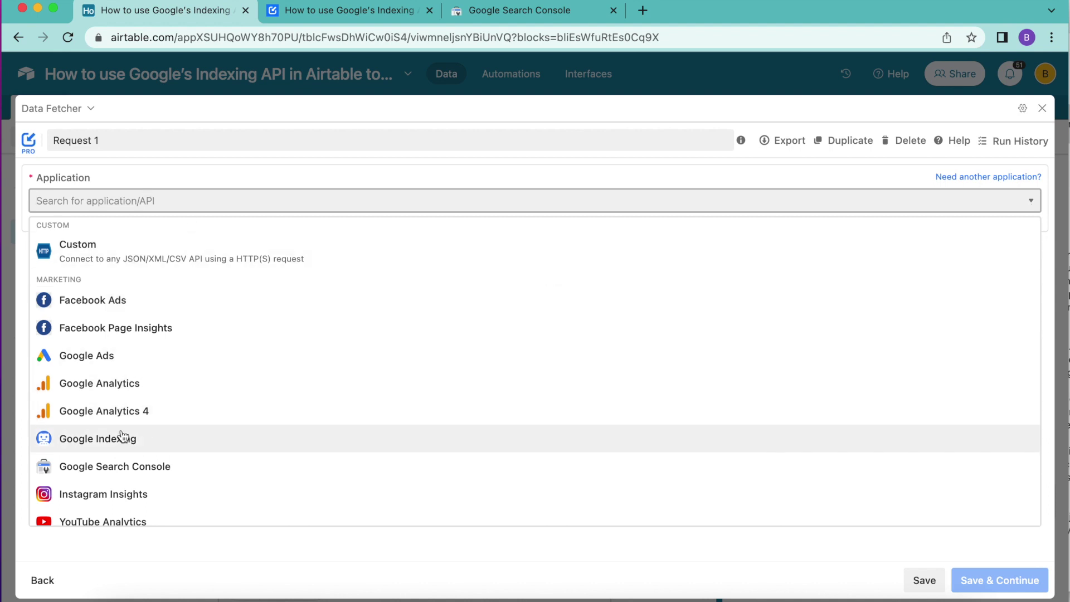
left_click(122, 437)
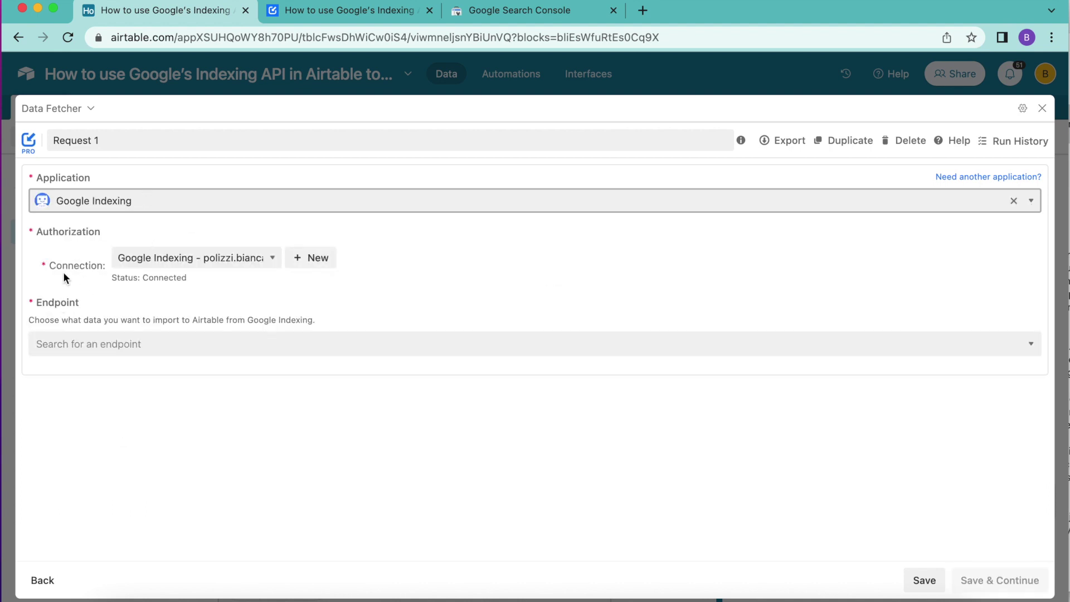
left_click(320, 257)
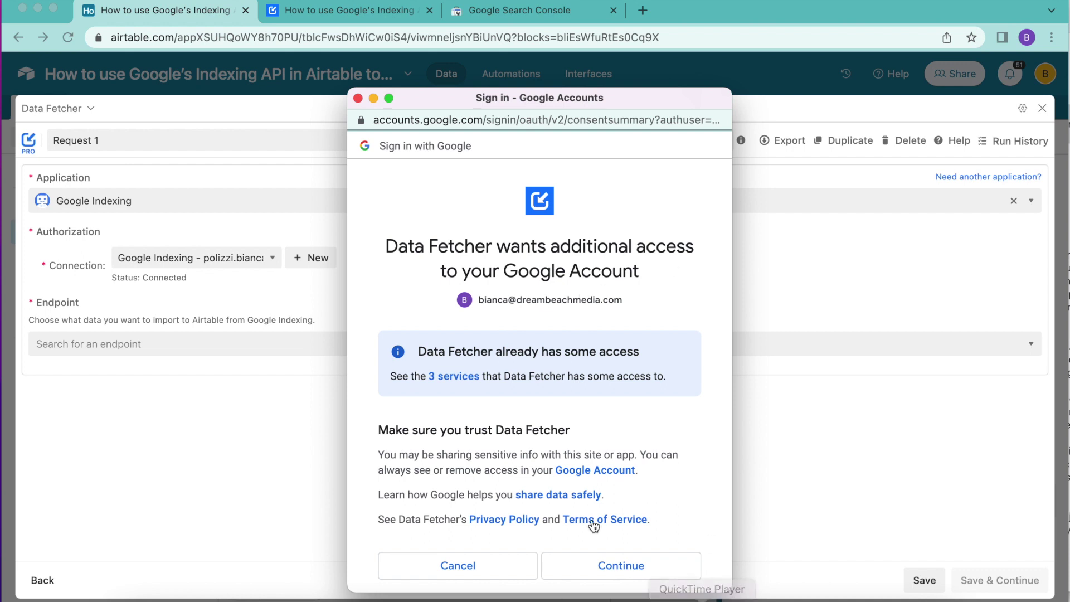
left_click(608, 564)
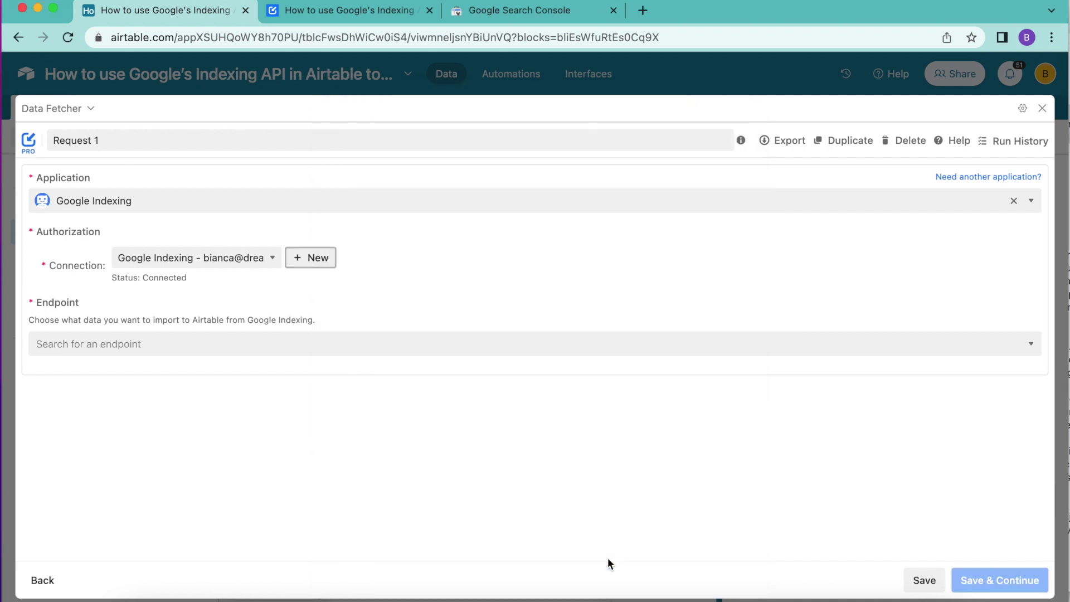
- Set the request's endpoint to "Notify Google that a page has been added, updated or removed", then save and continue
left_click(308, 344)
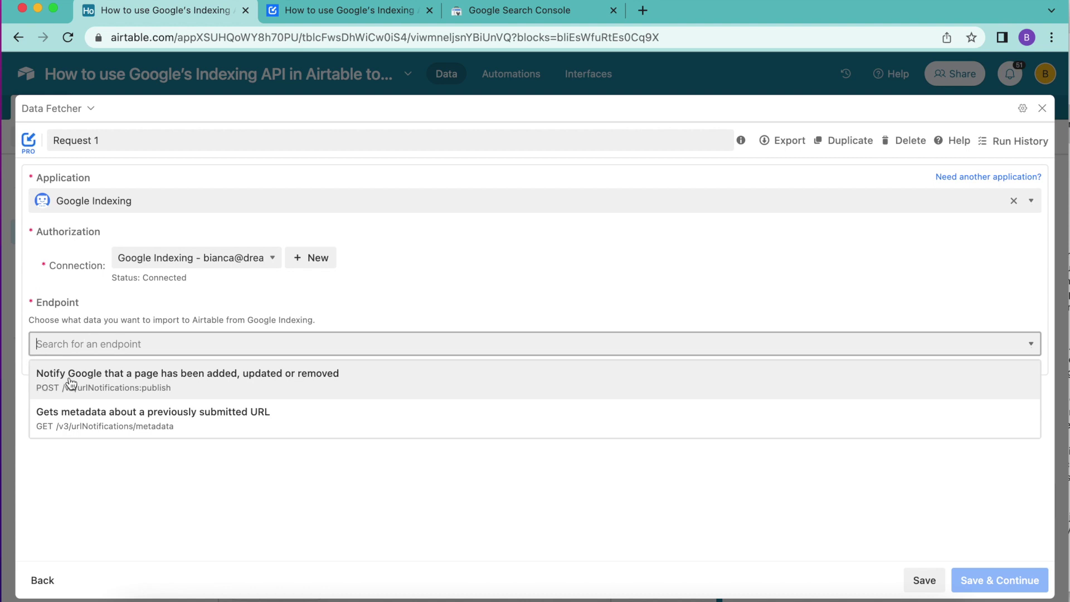
left_click(198, 381)
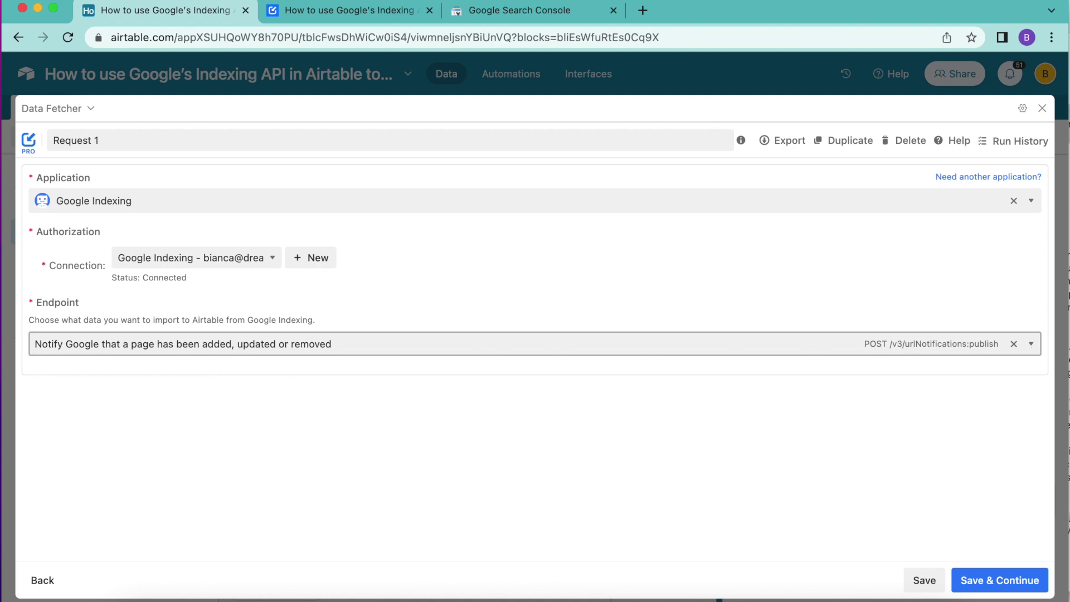
left_click(1014, 582)
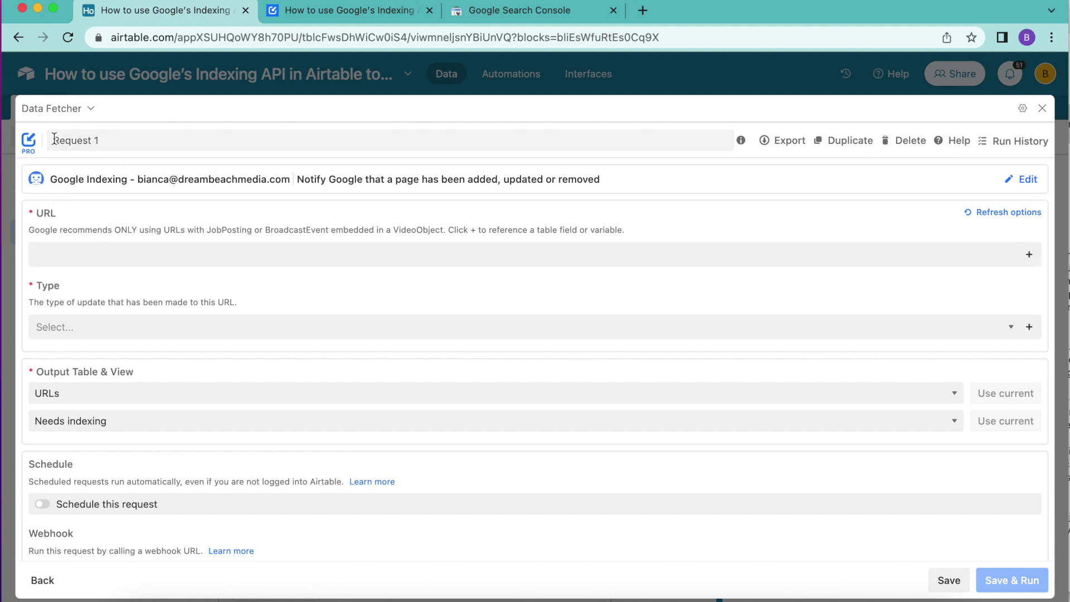
- Rename the request as Fetch Google Notifications
left_click_drag(54, 138, 158, 138)
key("BackSpace")
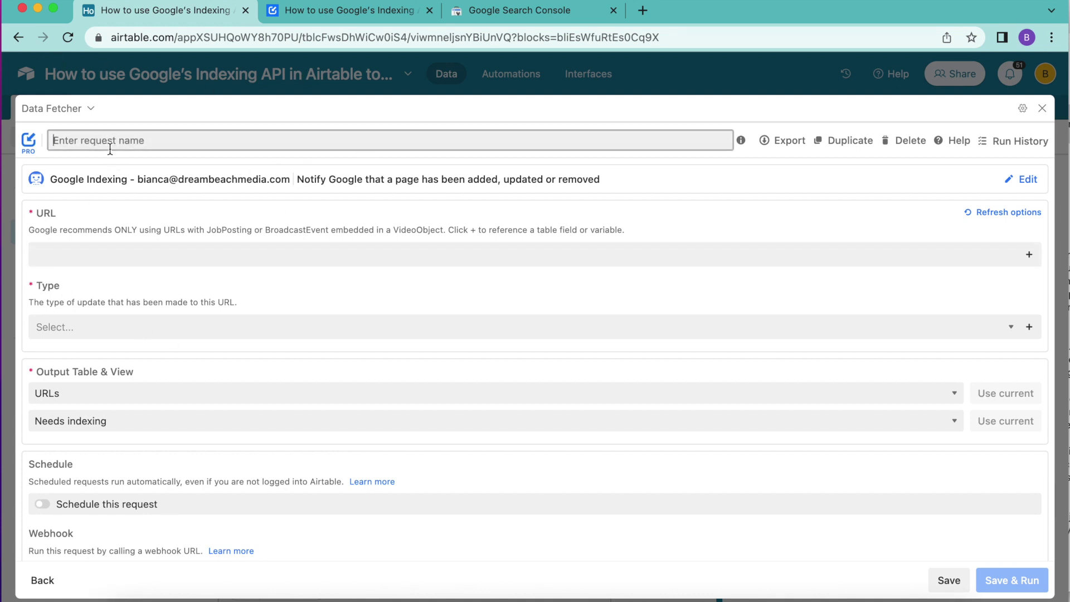
type("Fetch Google Notifications")
- Reference the URLs table's URL field for every record in the Needs indexing view, and set the update type to URL added or updated
left_click(1029, 255)
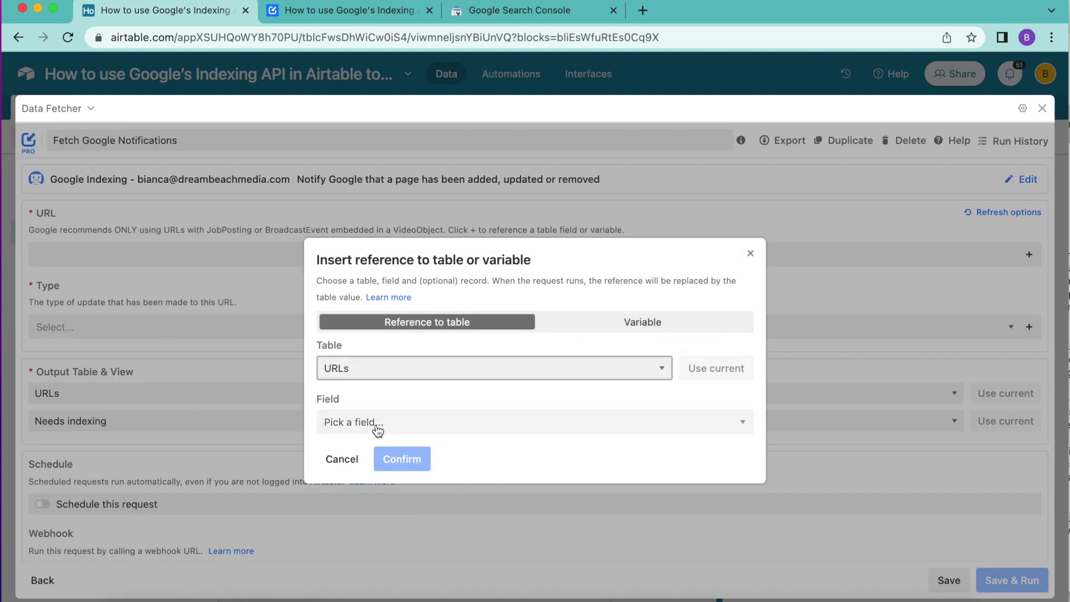
left_click(379, 372)
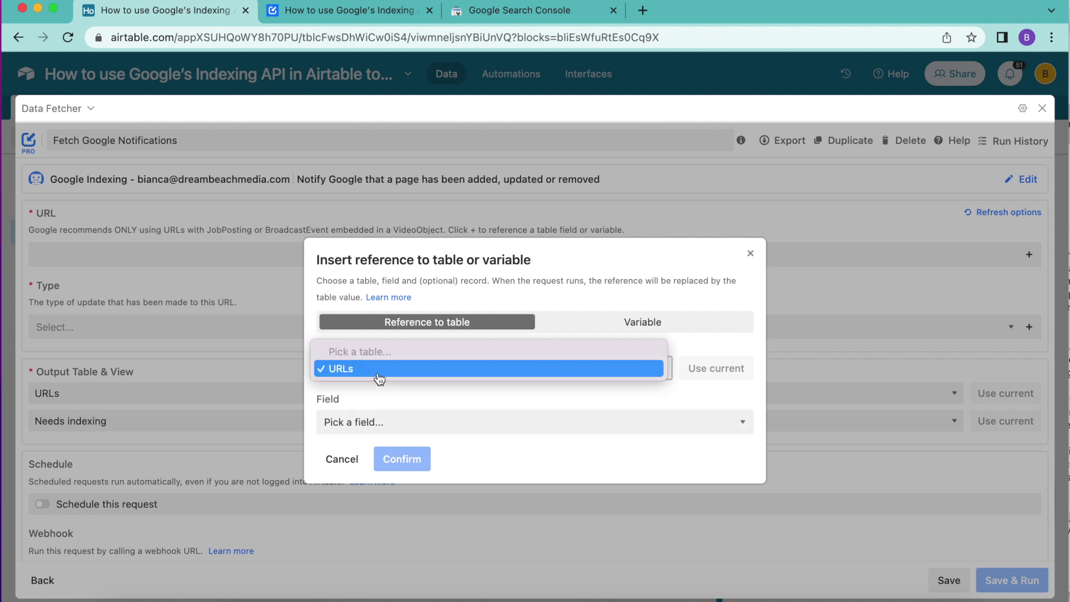
left_click(355, 370)
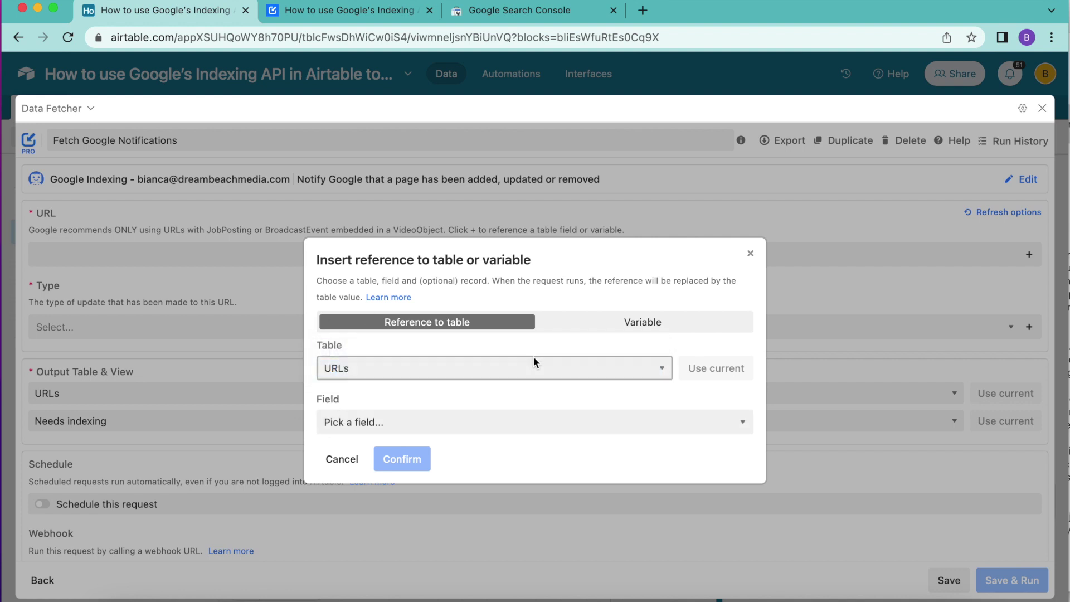
left_click(444, 423)
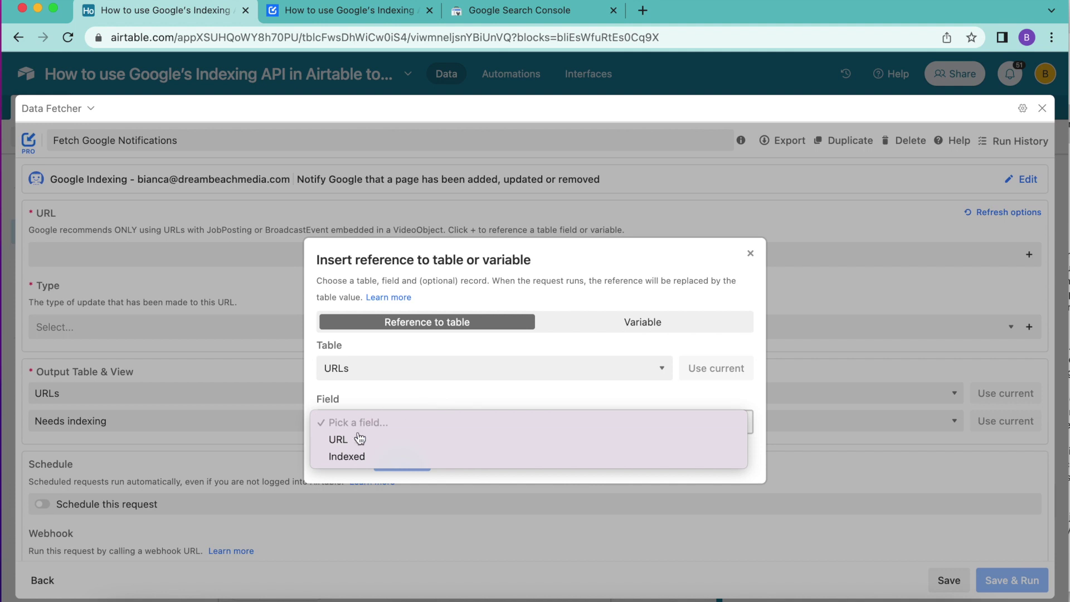
left_click(397, 433)
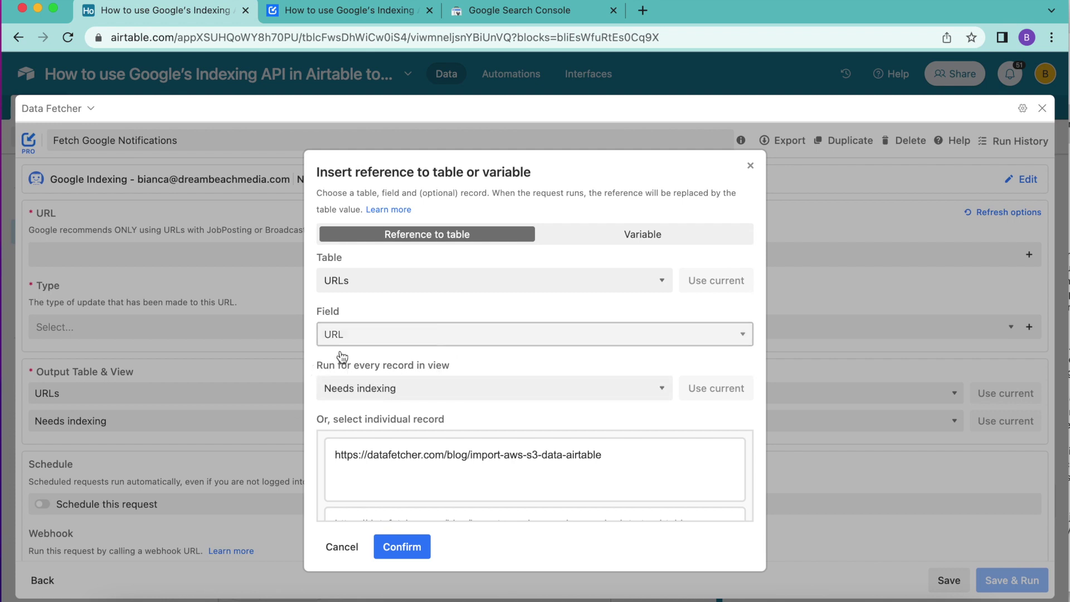
left_click(537, 389)
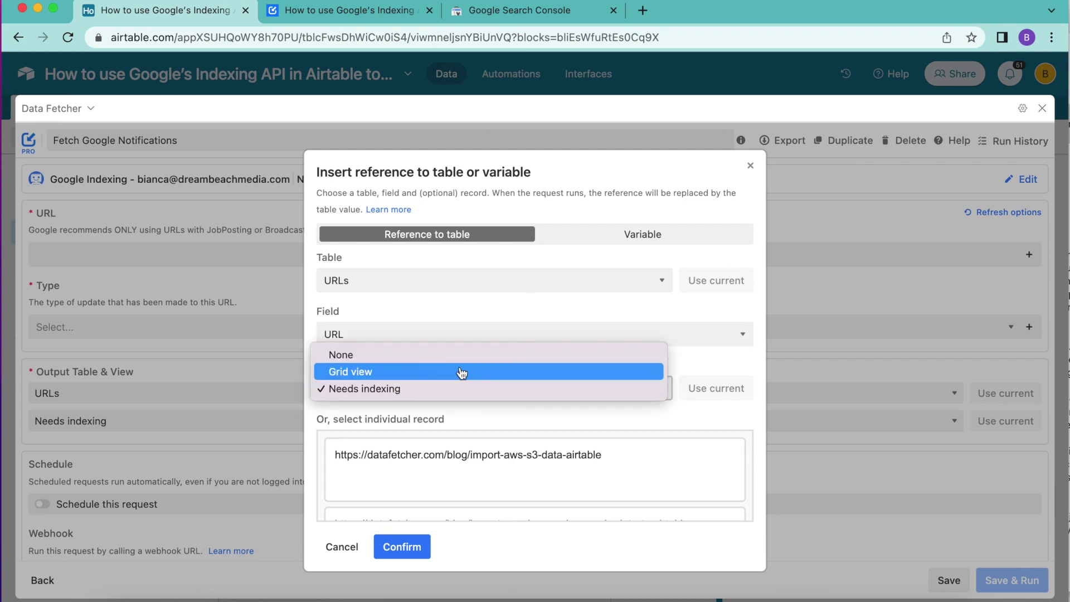
left_click(429, 391)
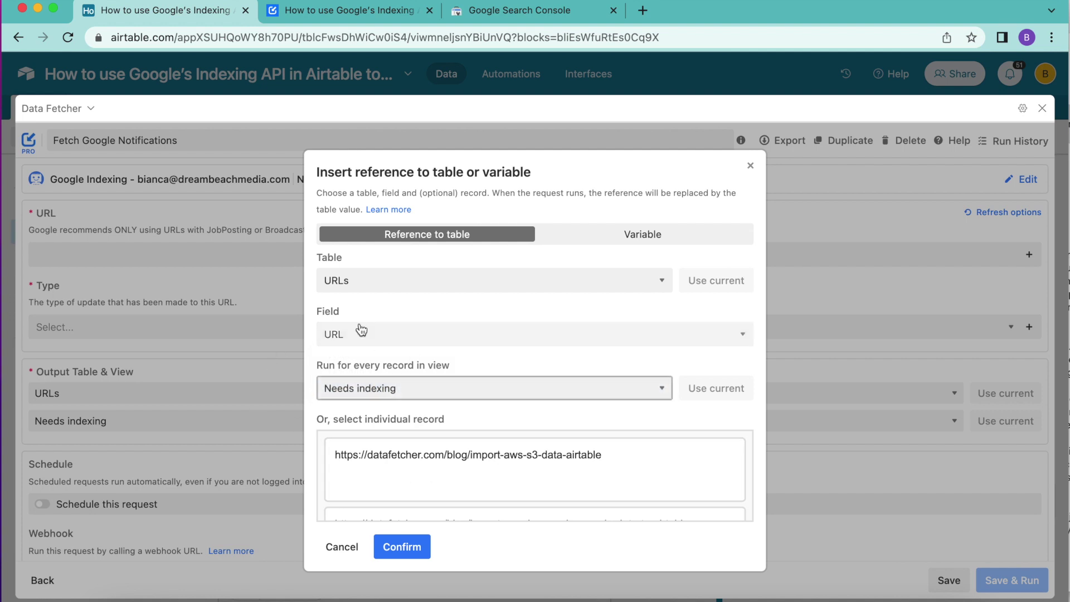
scroll(446, 468, "down", 2)
left_click(412, 544)
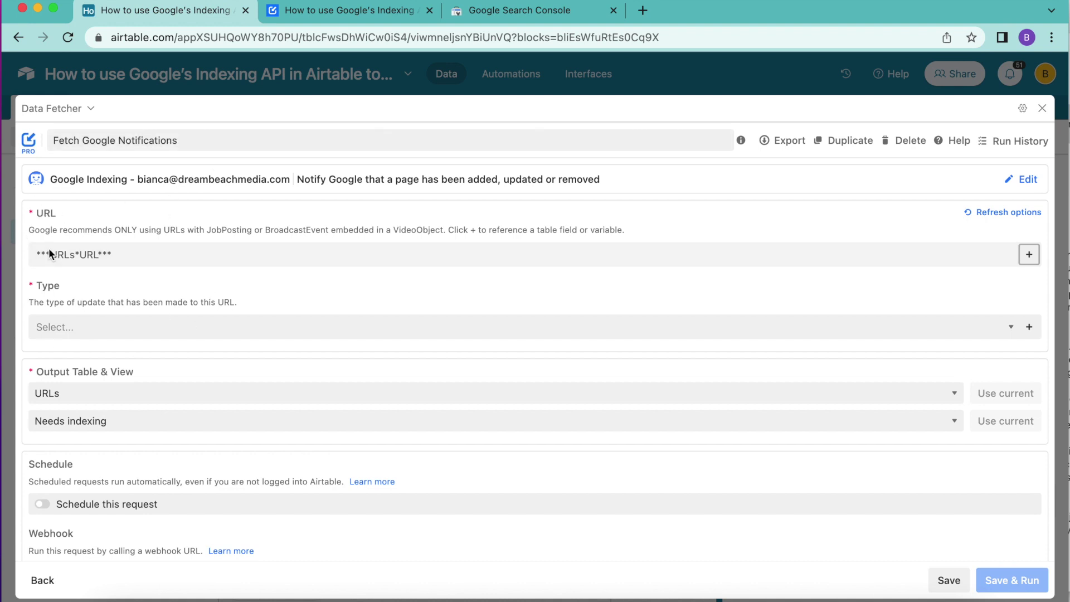
left_click(160, 328)
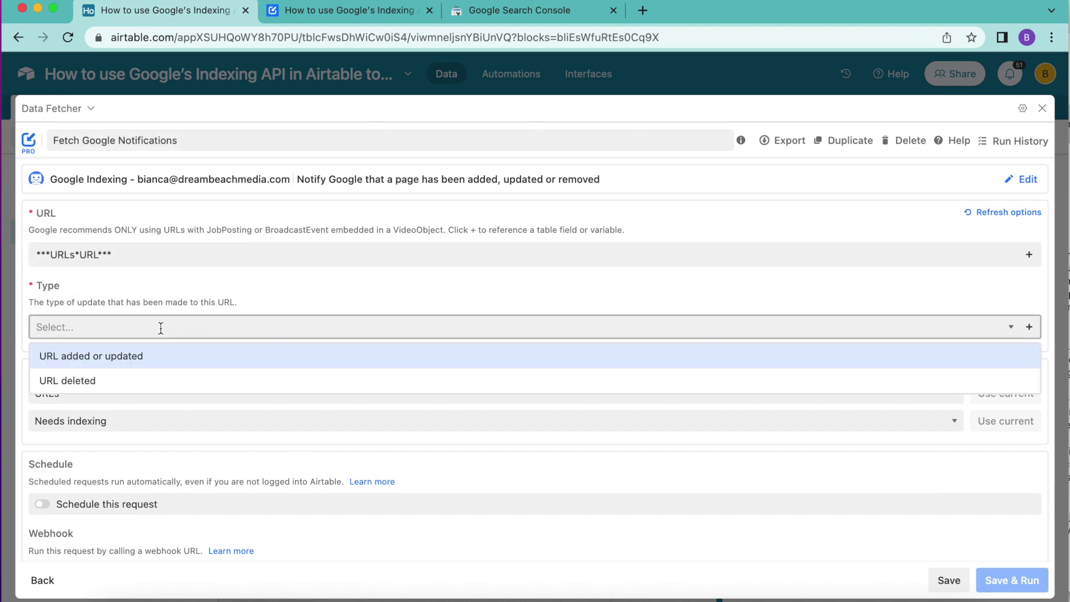
left_click(135, 359)
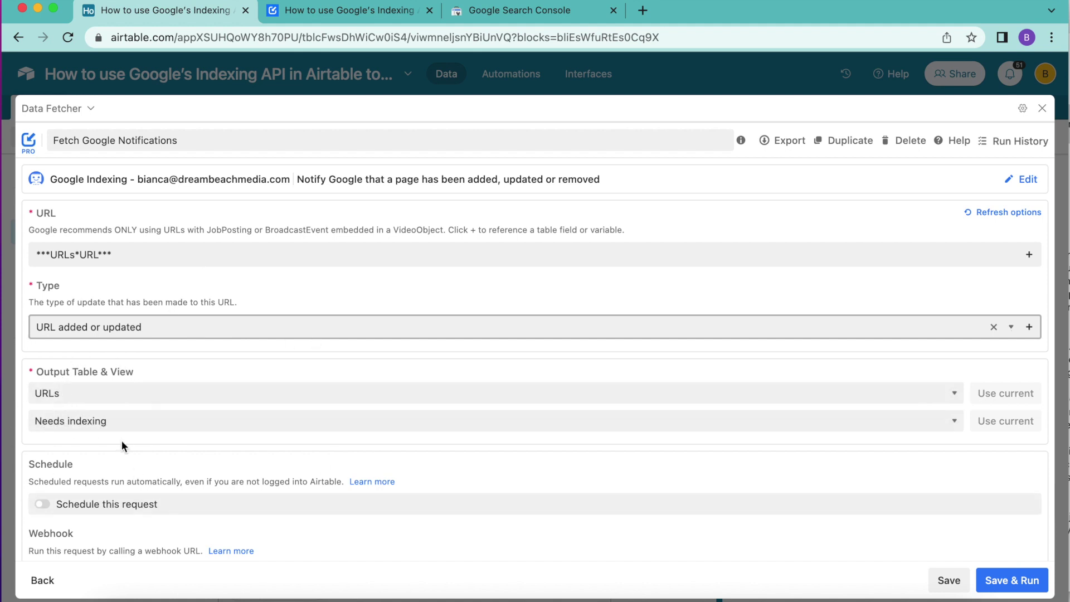
- In the request's advanced settings, add a fixed value that checks the Indexed field on every output record
scroll(121, 440, "down", 3)
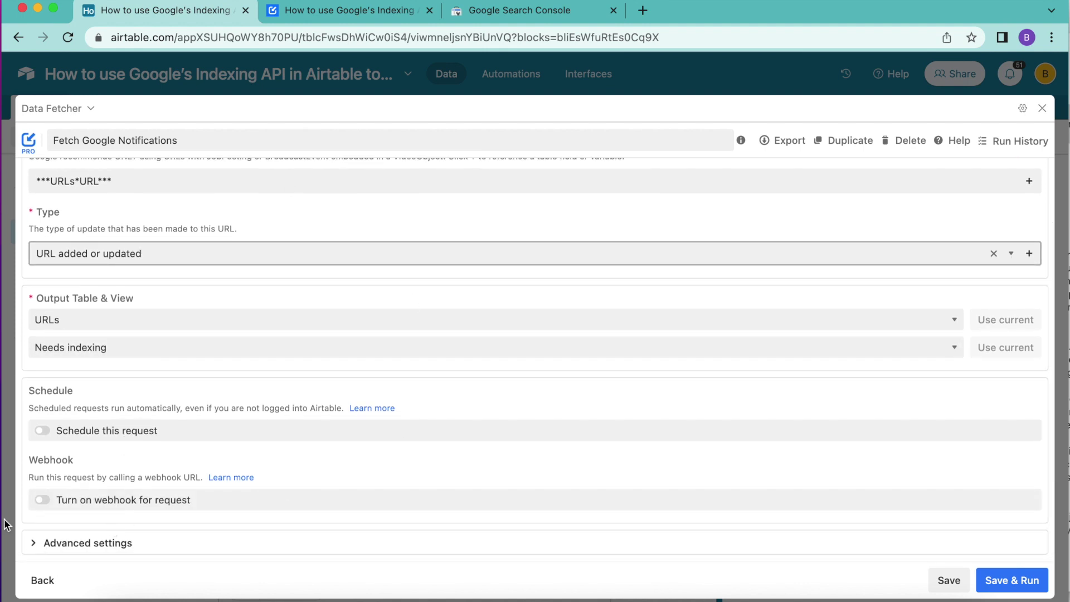
left_click(99, 546)
left_click(101, 546)
scroll(142, 533, "down", 4)
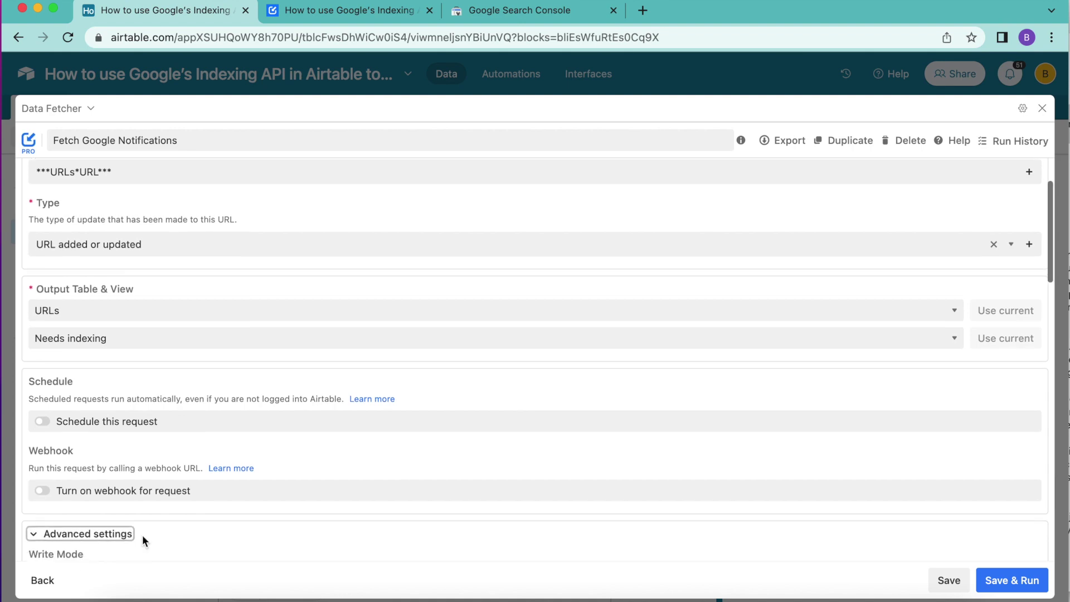
scroll(142, 534, "down", 6)
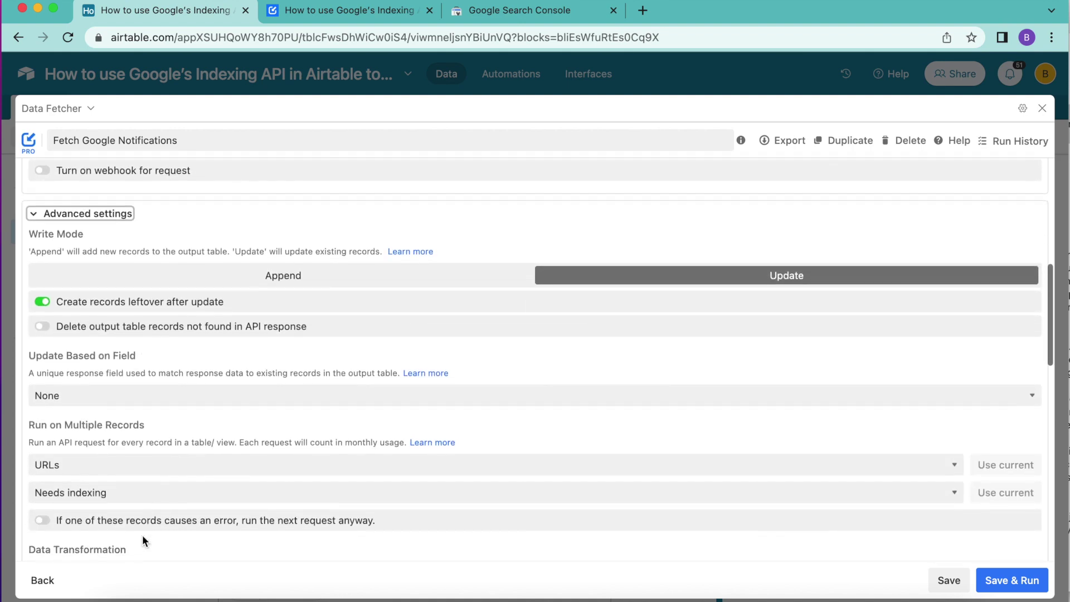
scroll(142, 534, "down", 6)
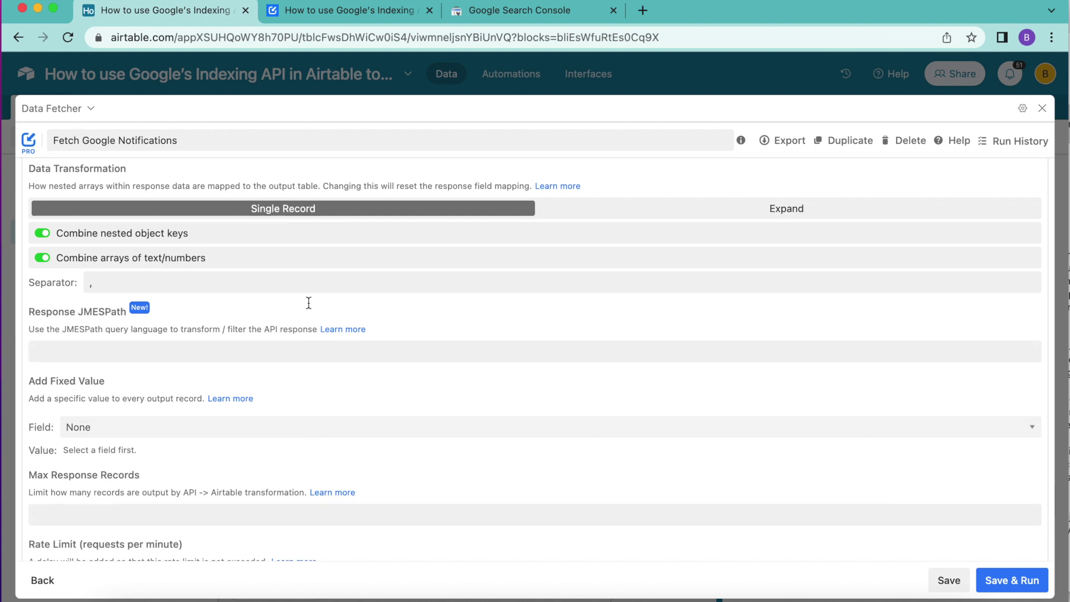
left_click(72, 427)
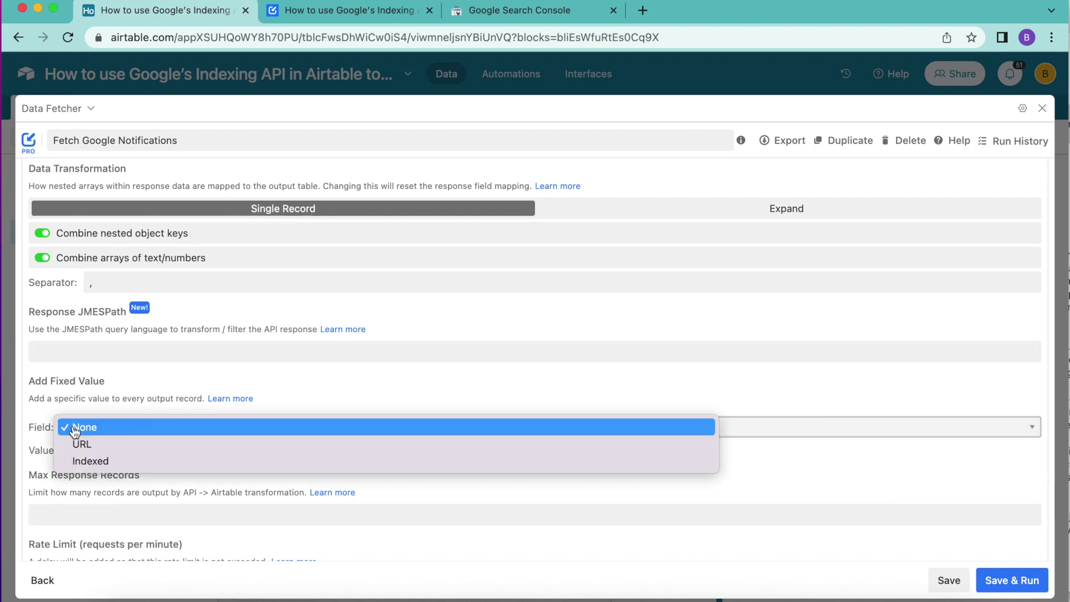
left_click(116, 460)
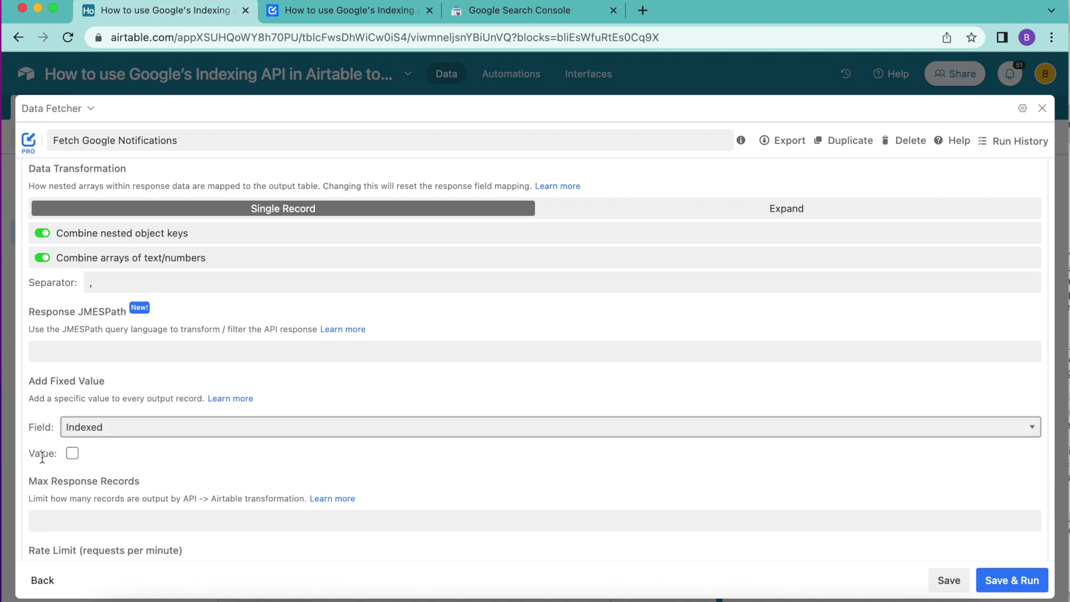
left_click(73, 454)
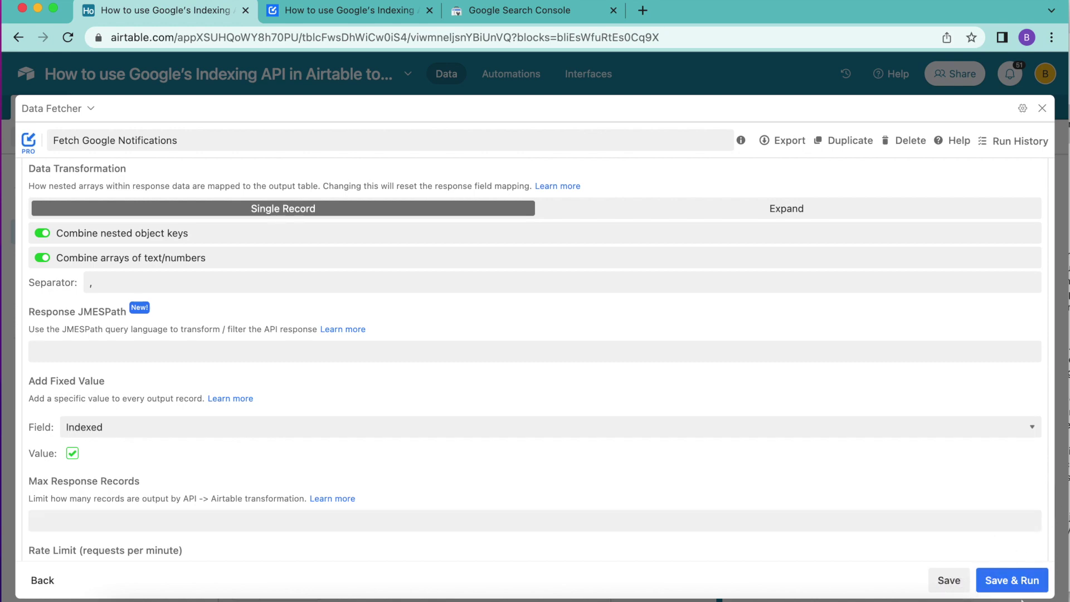
- Save and run the request, importing only Latest update notify time as a new field and filtering out the other response fields
left_click(1008, 582)
left_click(495, 408)
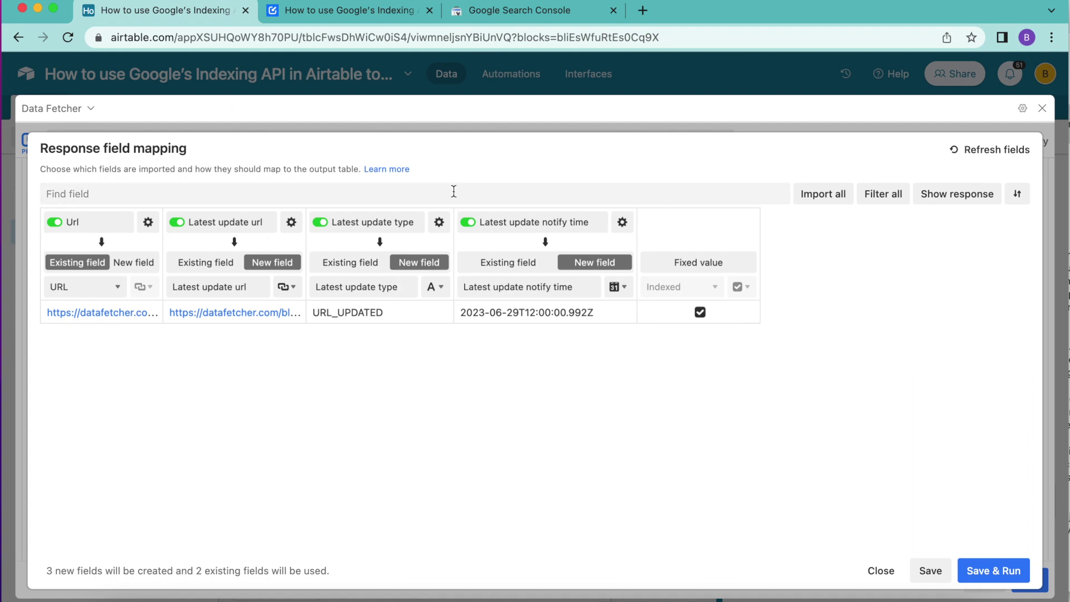
left_click(467, 222)
left_click(468, 223)
left_click(883, 193)
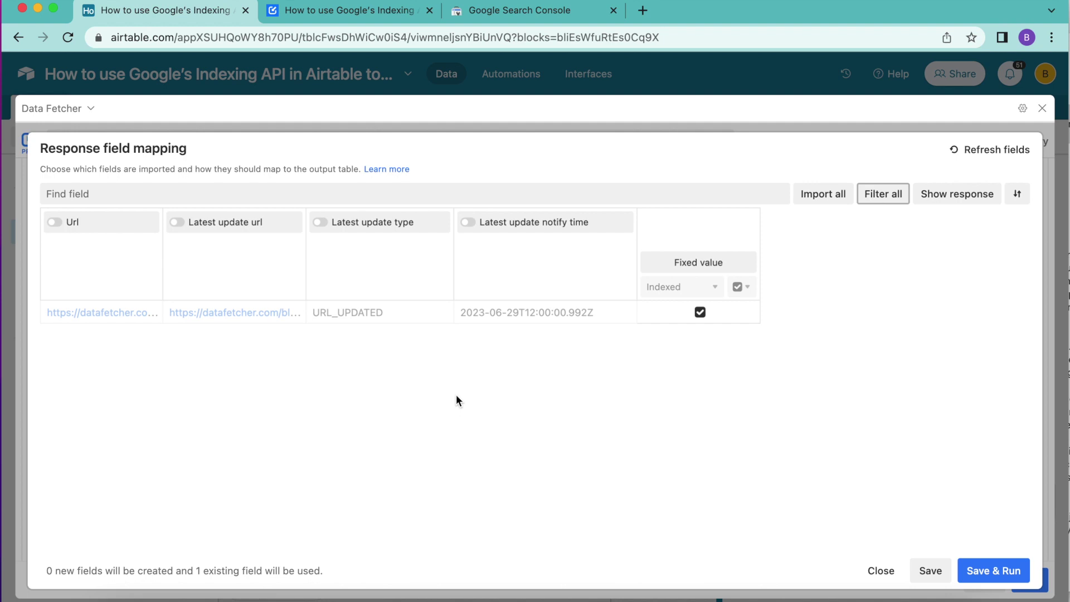
left_click(485, 223)
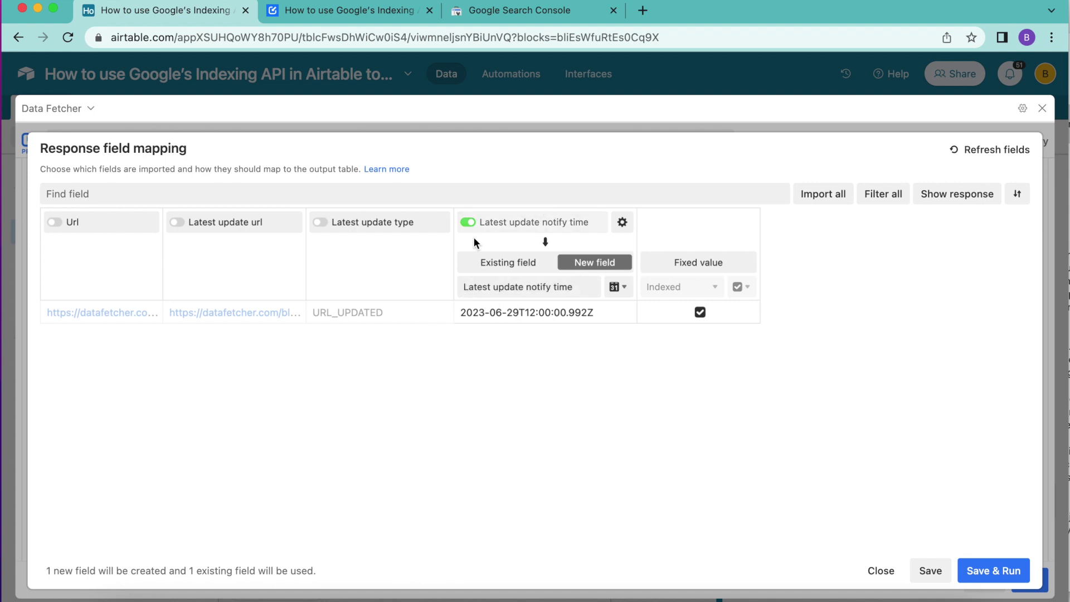
left_click(989, 576)
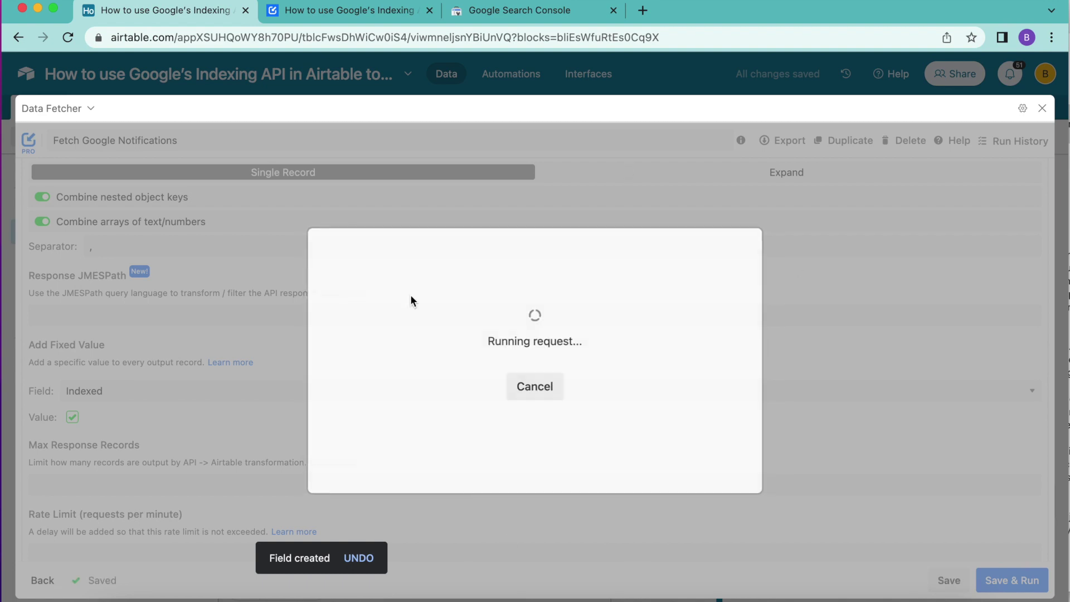
left_click(492, 406)
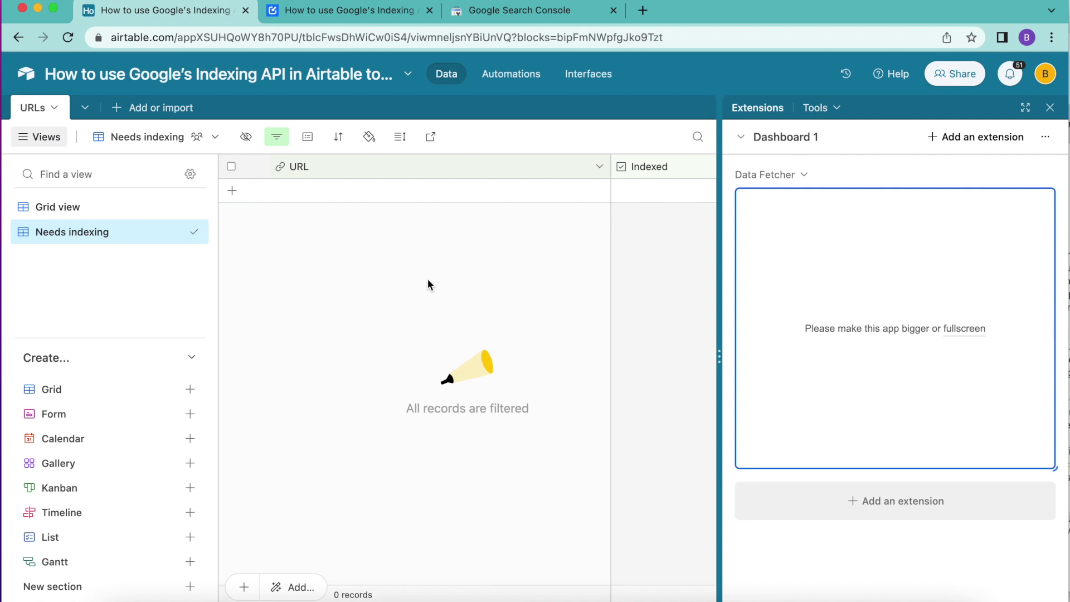
- Switch to Grid view and hide the extensions to examine the records' Indexed and Latest update notify time values
left_click(111, 208)
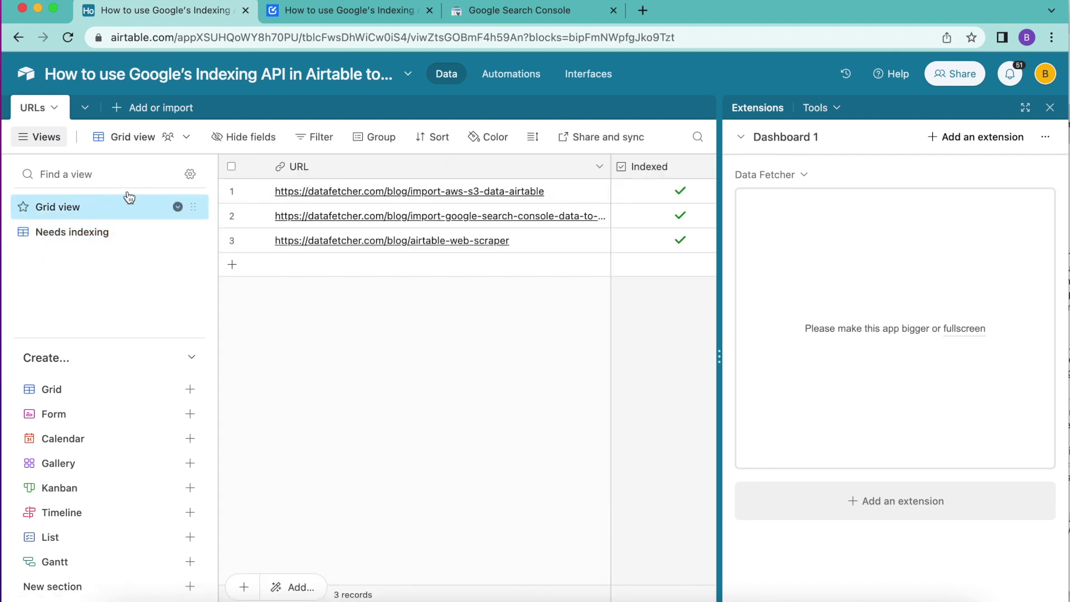
left_click(1050, 108)
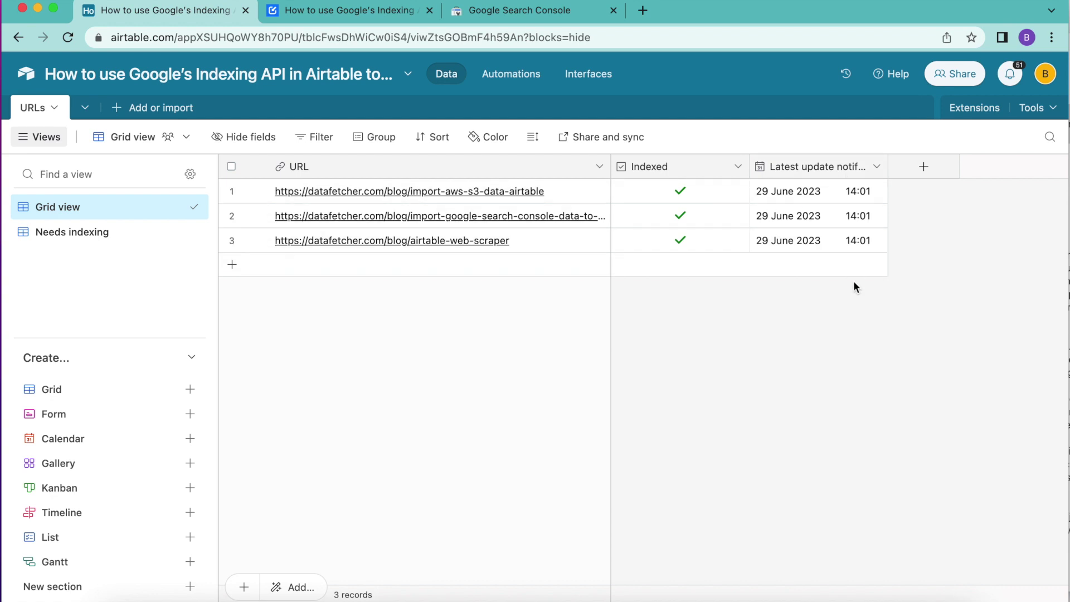
left_click(679, 191)
- Reopen the Fetch Google Notifications request in Data Fetcher and review its settings down to the schedule section
left_click(982, 108)
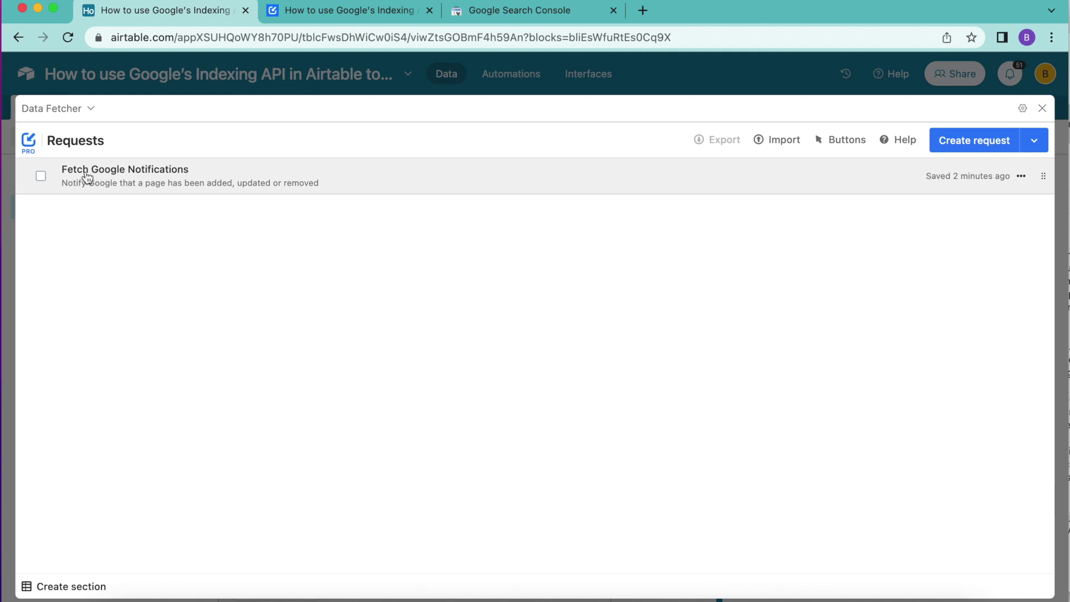
left_click(175, 168)
scroll(246, 332, "down", 2)
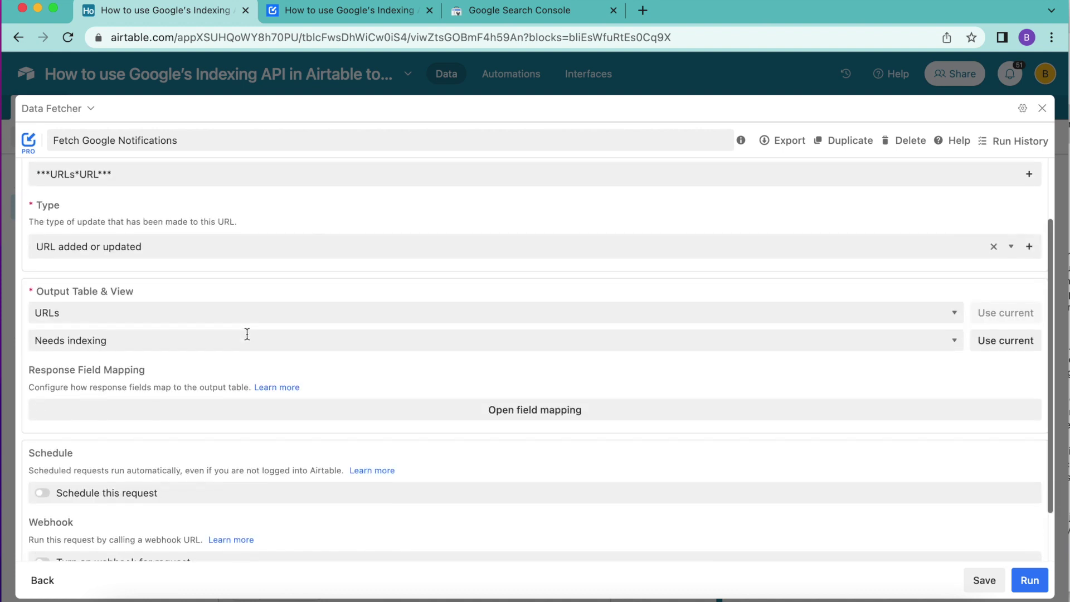
scroll(246, 333, "down", 2)
scroll(247, 333, "up", 4)
scroll(247, 334, "down", 3)
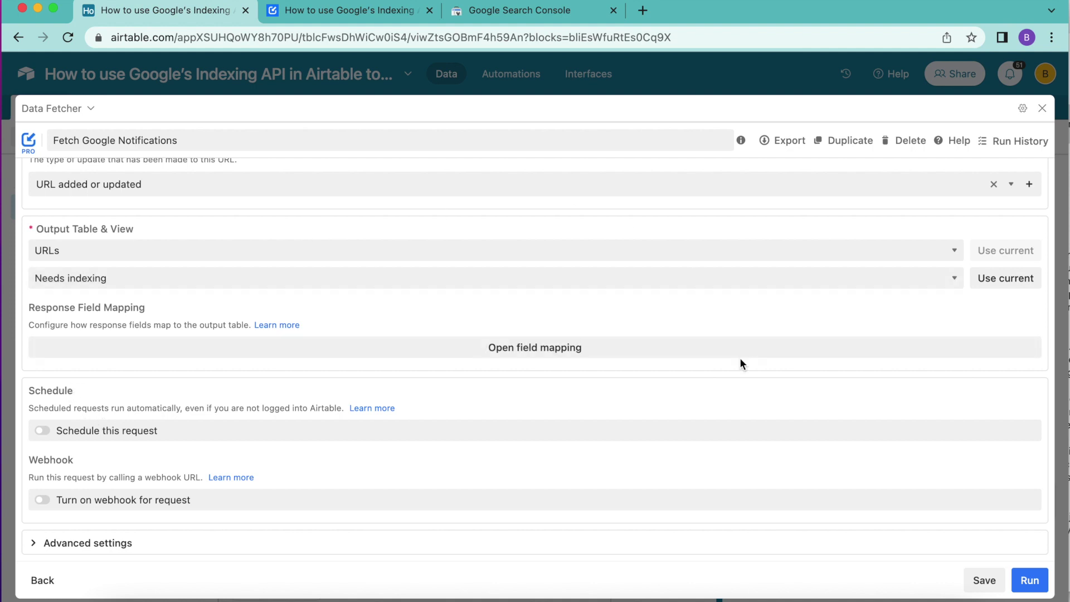
- Glance at the Data Fetcher tutorial page, return to Airtable and turn on scheduling for the Fetch Google Notifications request
left_click(316, 11)
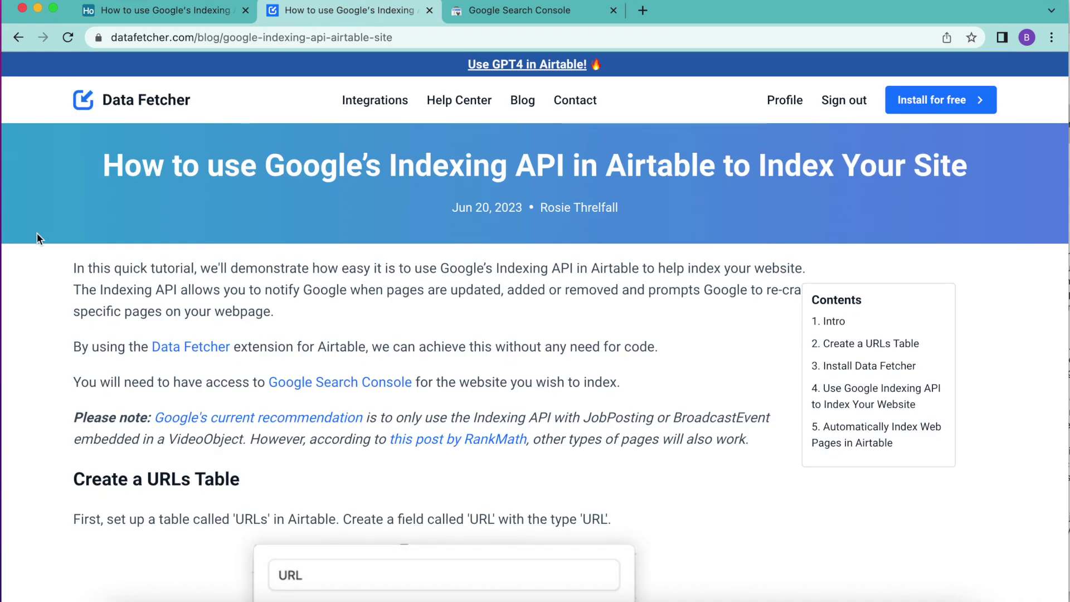
left_click(192, 14)
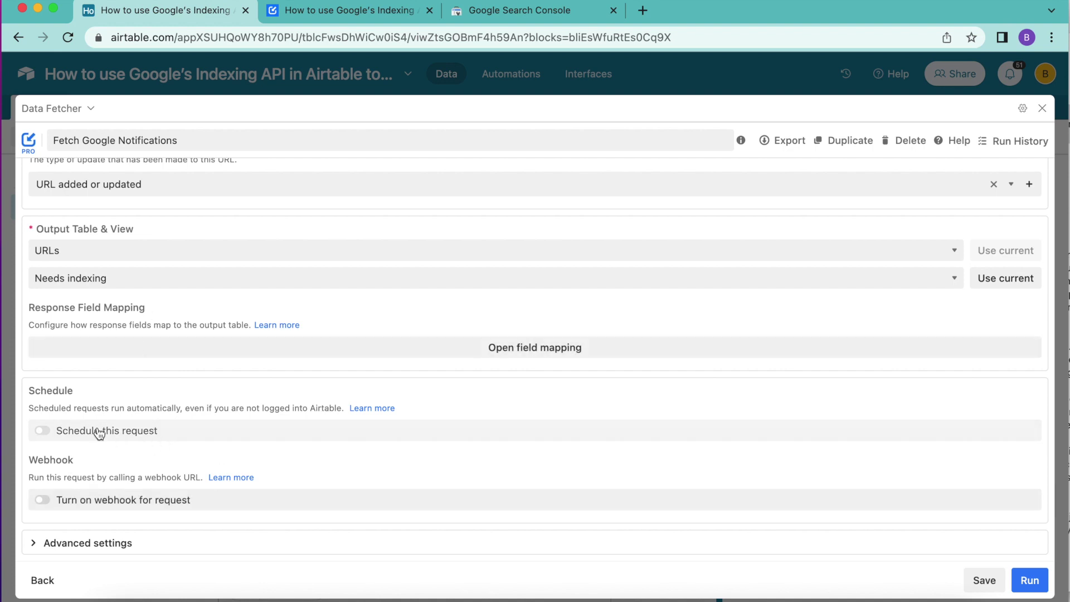
left_click(42, 431)
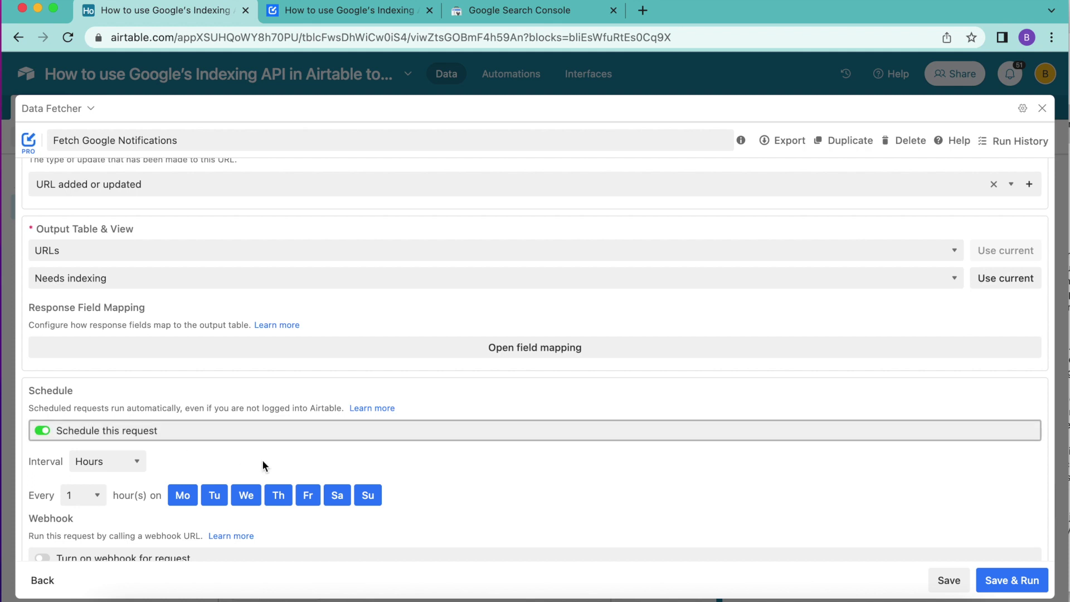
scroll(262, 459, "down", 1)
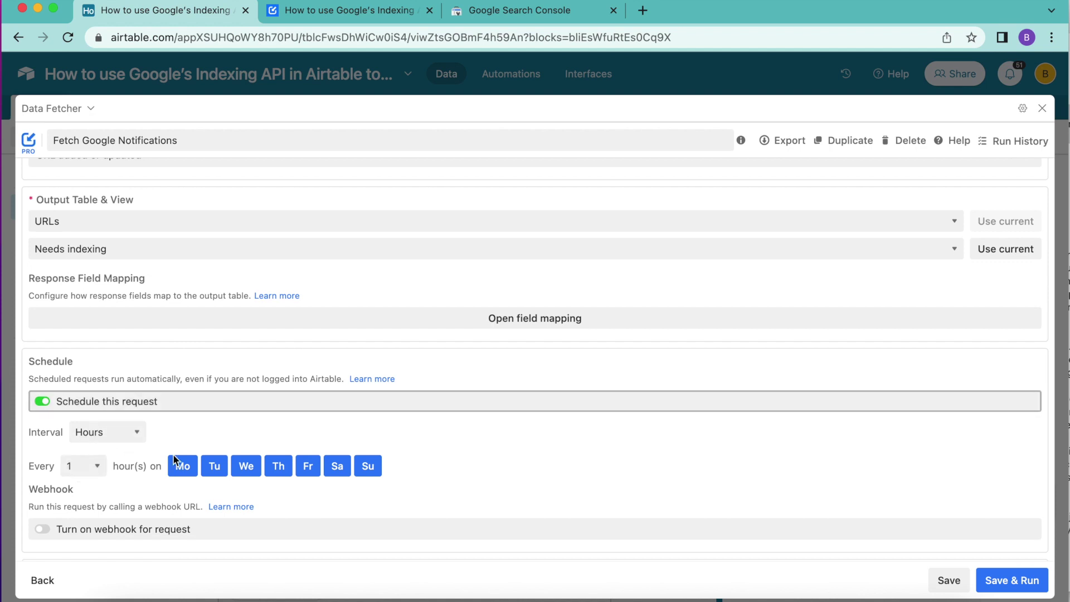
left_click(280, 468)
left_click(307, 468)
left_click(278, 469)
left_click(306, 467)
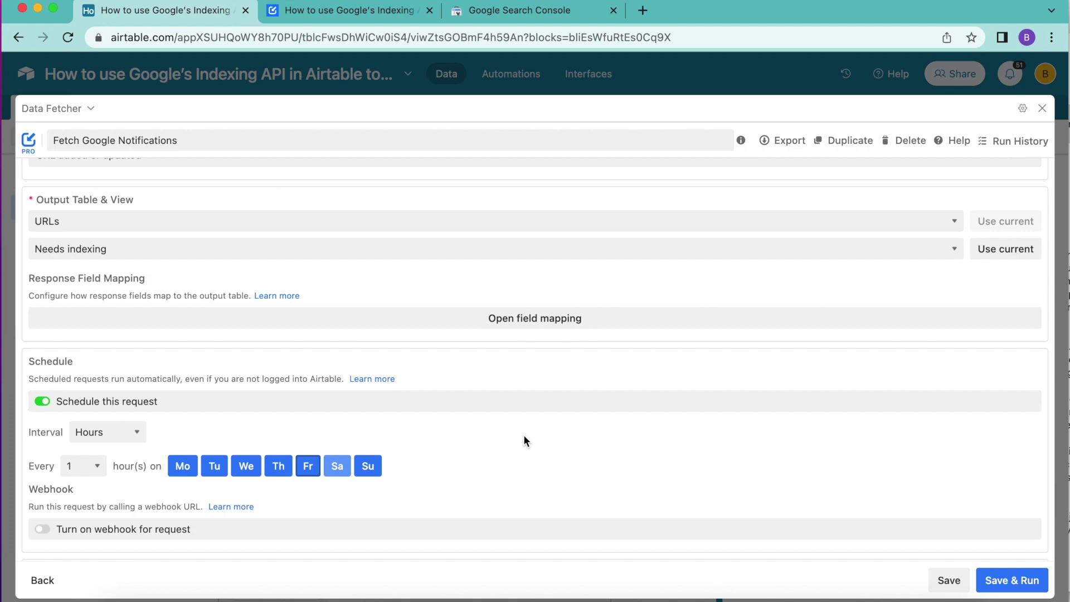
- Save the request with its hourly schedule on all days of the week and close the Data Fetcher extension
scroll(543, 434, "down", 1)
left_click(937, 582)
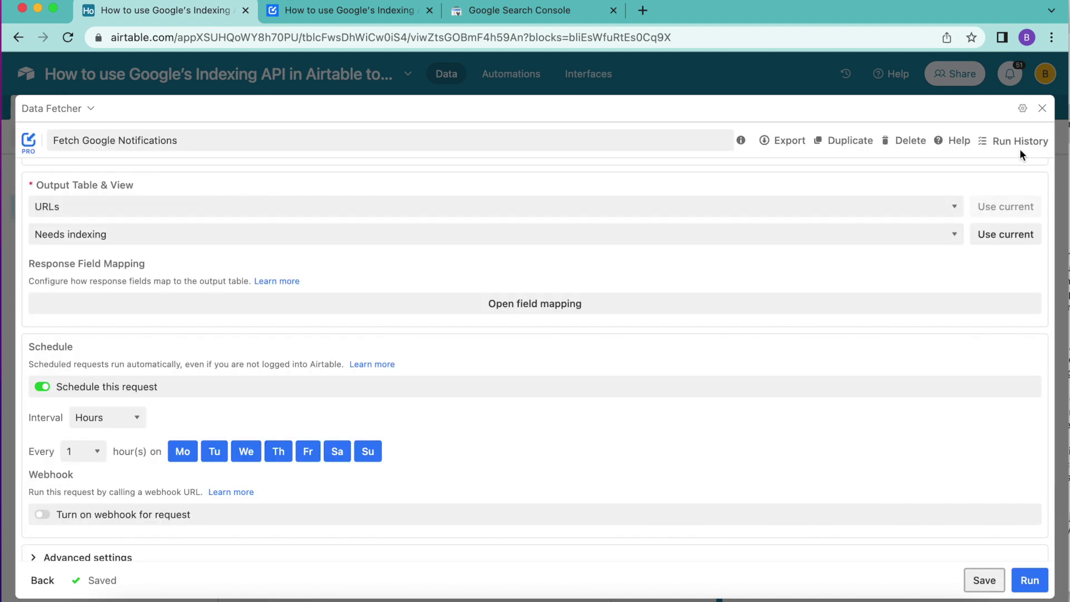
left_click(1042, 110)
left_click(1041, 114)
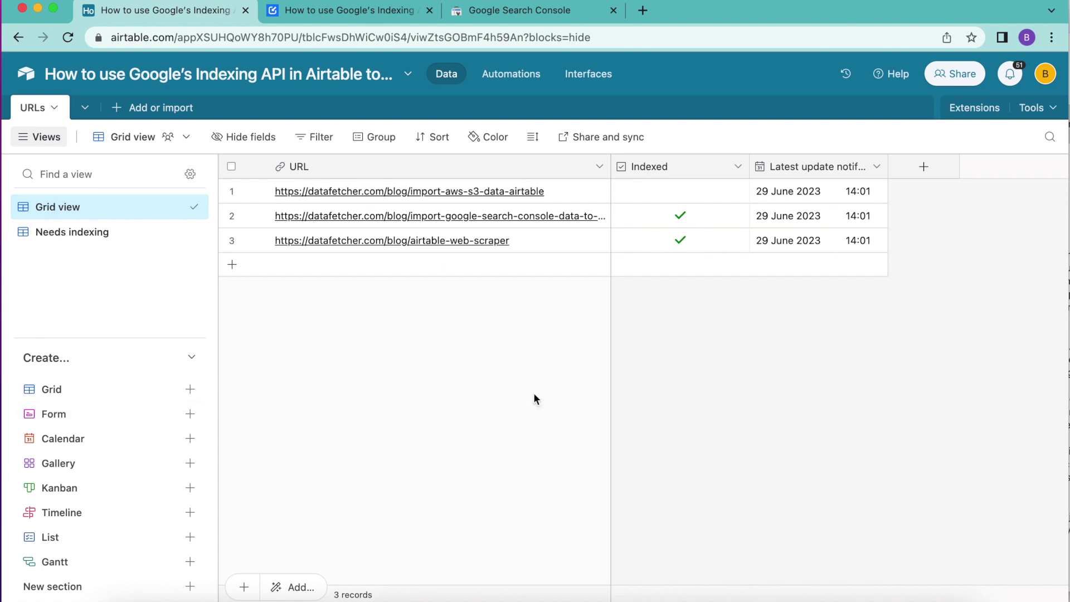
- Look through the Data Fetcher blog guide on using Google's Indexing API, down to the Endpoint instructions, and return to the Airtable base
left_click(384, 18)
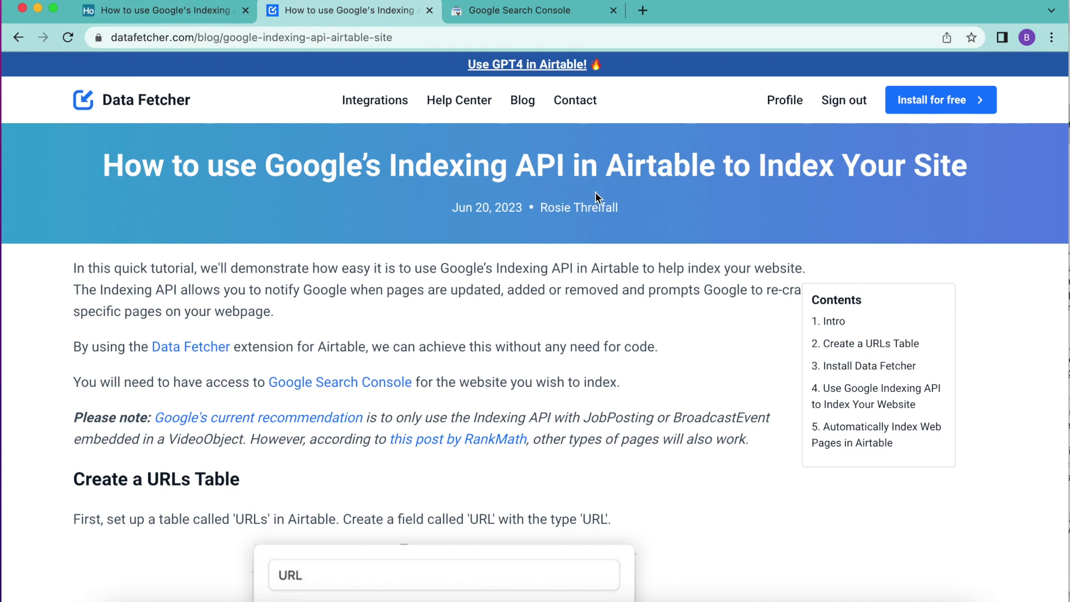
scroll(720, 423, "down", 20)
scroll(720, 423, "down", 20)
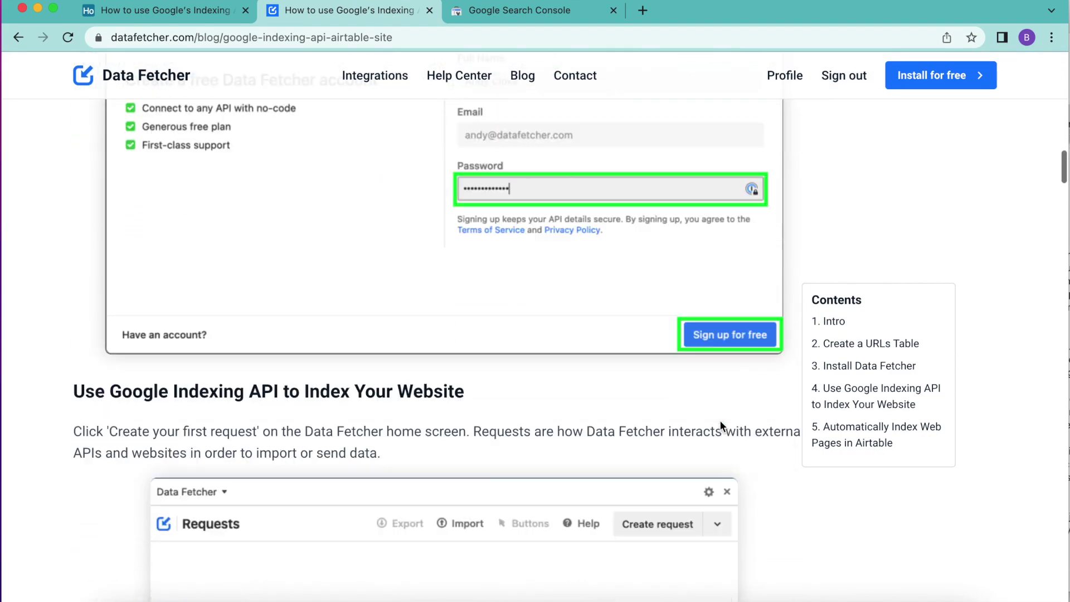
scroll(720, 420, "down", 10)
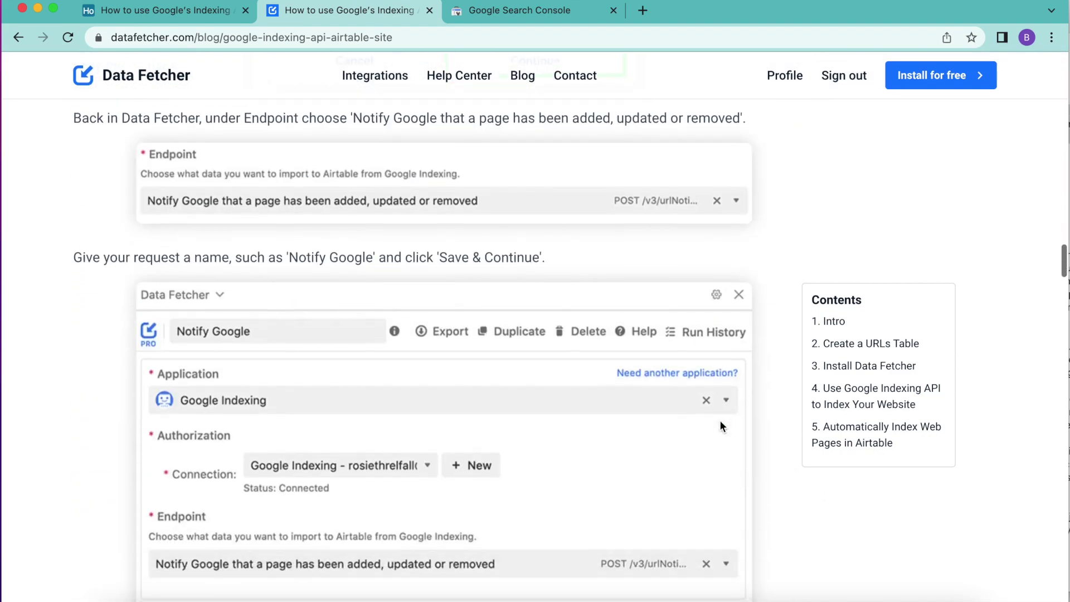
left_click(201, 12)
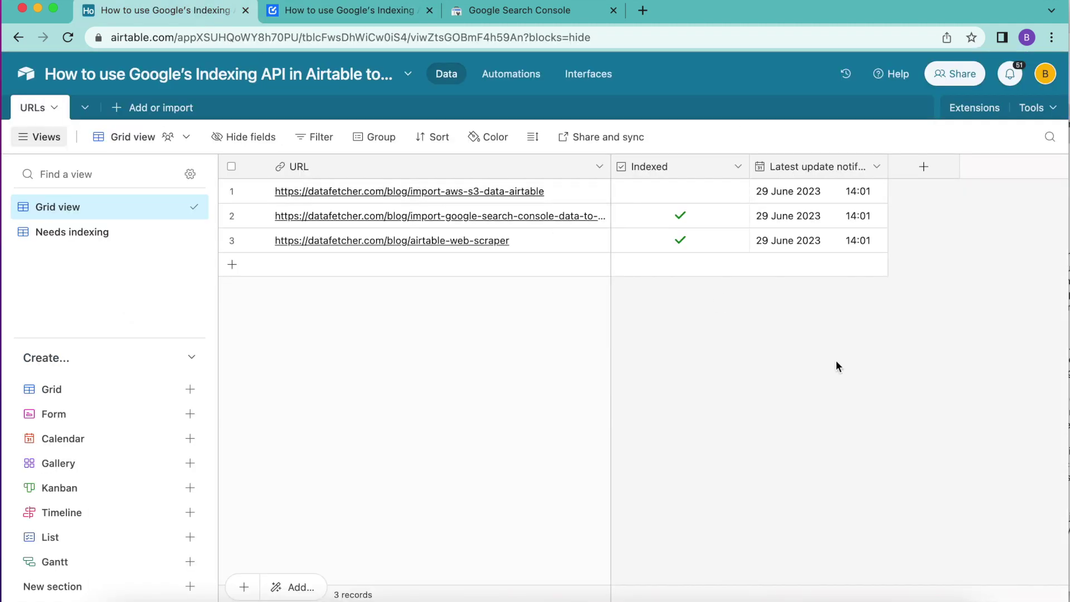